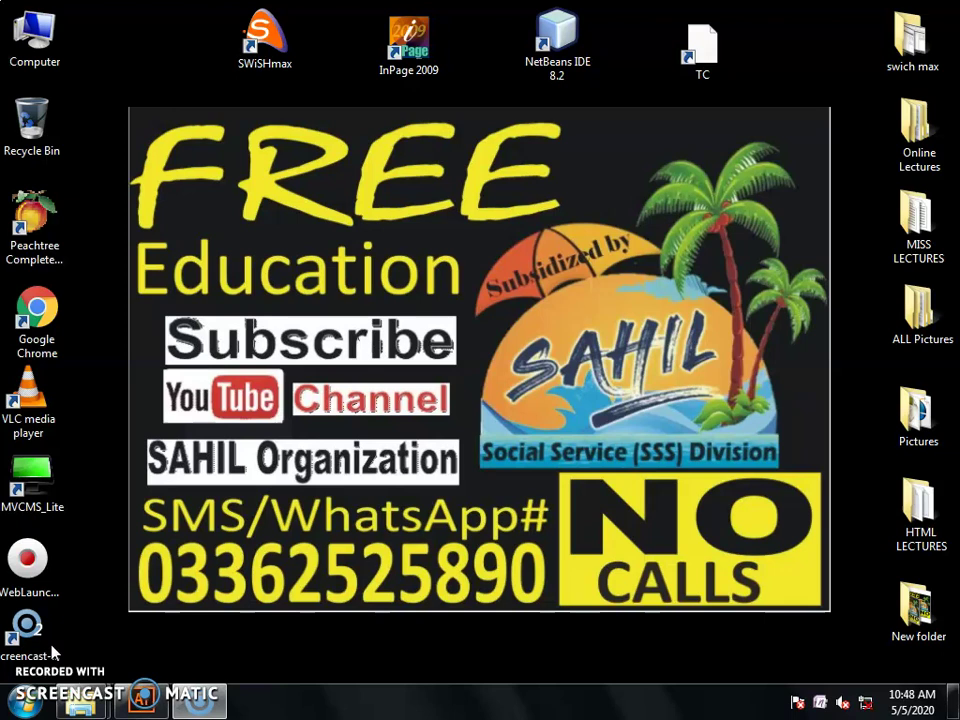
Step: Restore the Illustrator window from the taskbar, still with no document open
{"action": "left_click", "coordinate": [150, 700]}
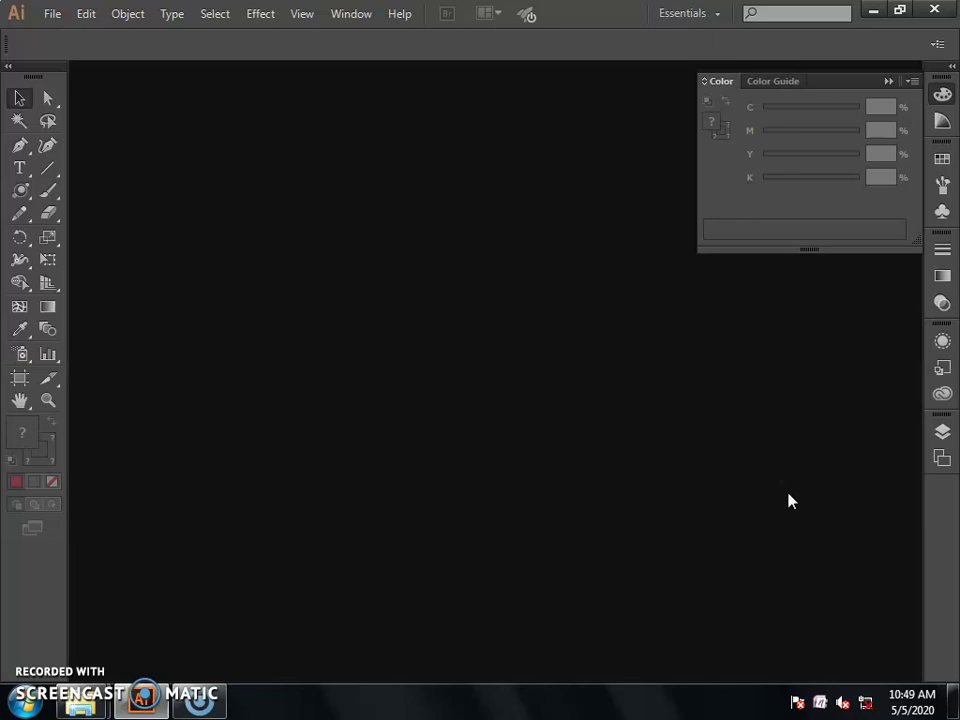
Step: Create a new A4 CMYK document, Untitled-2, with the [Custom] profile
{"action": "left_click", "coordinate": [52, 18]}
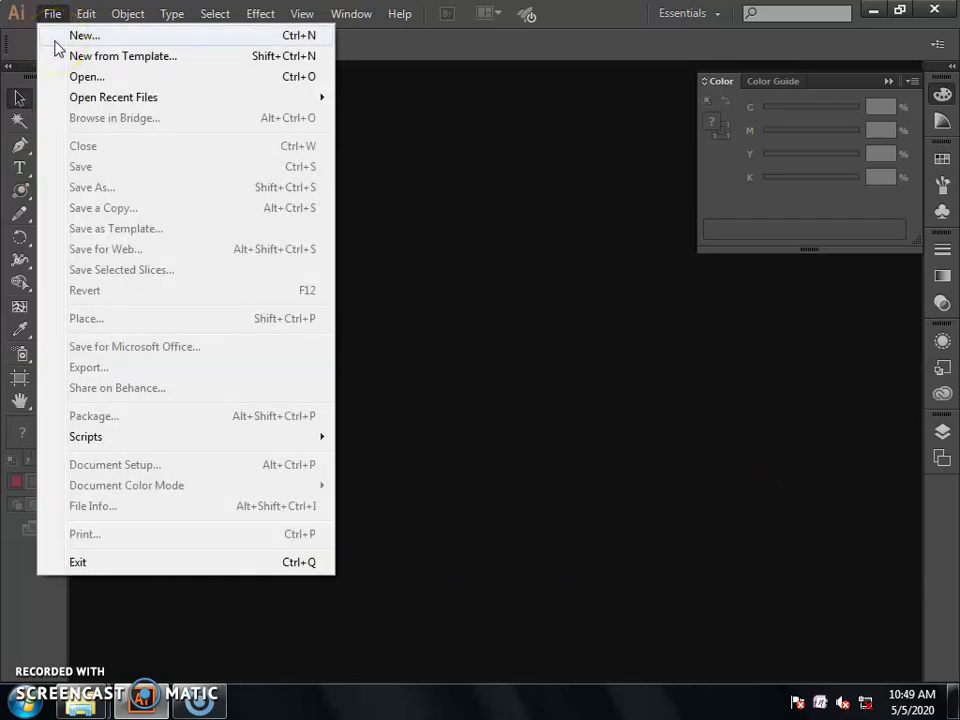
{"action": "left_click", "coordinate": [58, 38]}
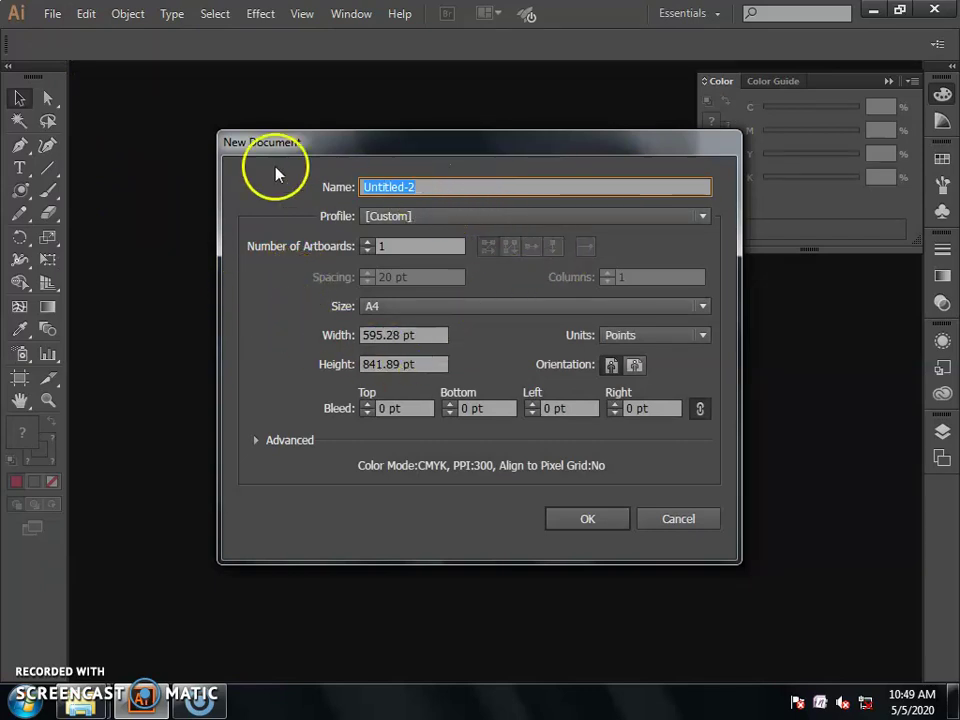
{"action": "left_click", "coordinate": [409, 222]}
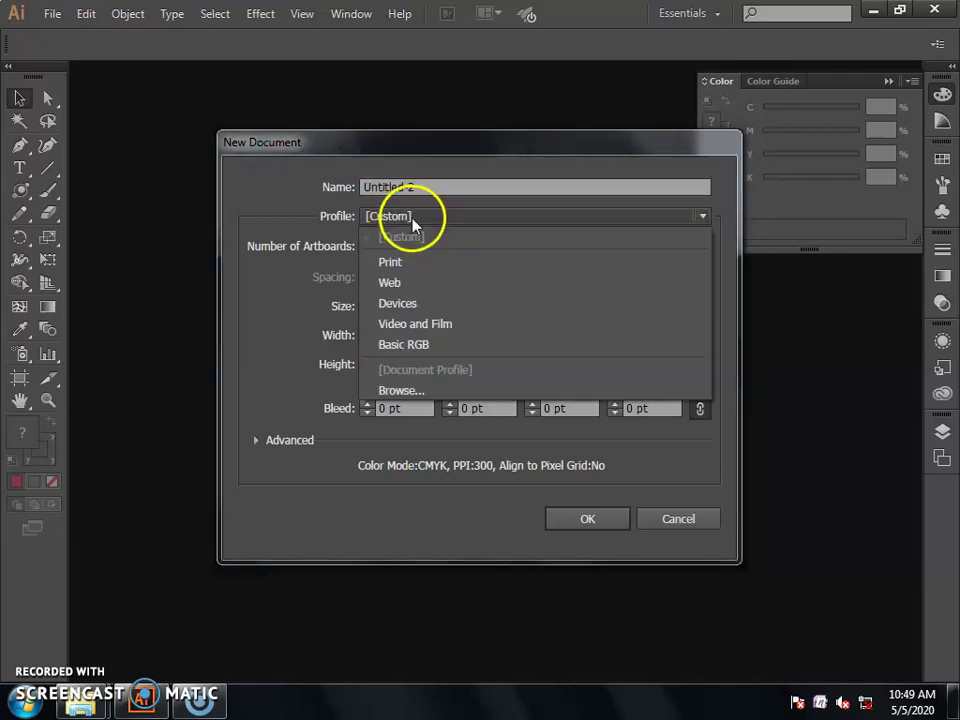
{"action": "left_click", "coordinate": [392, 306]}
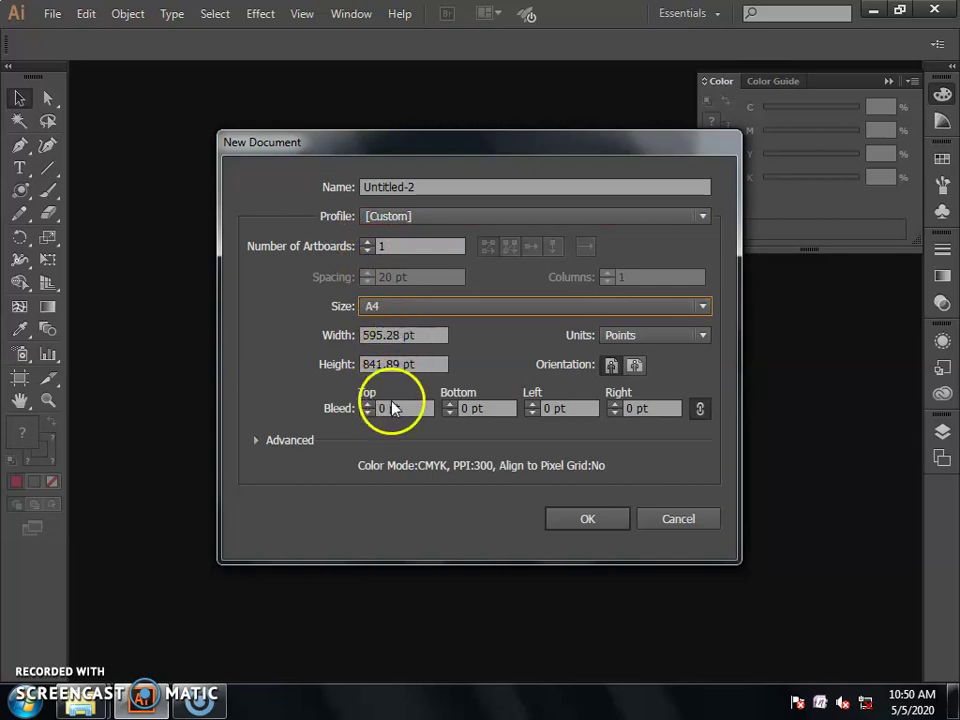
{"action": "left_click", "coordinate": [588, 522]}
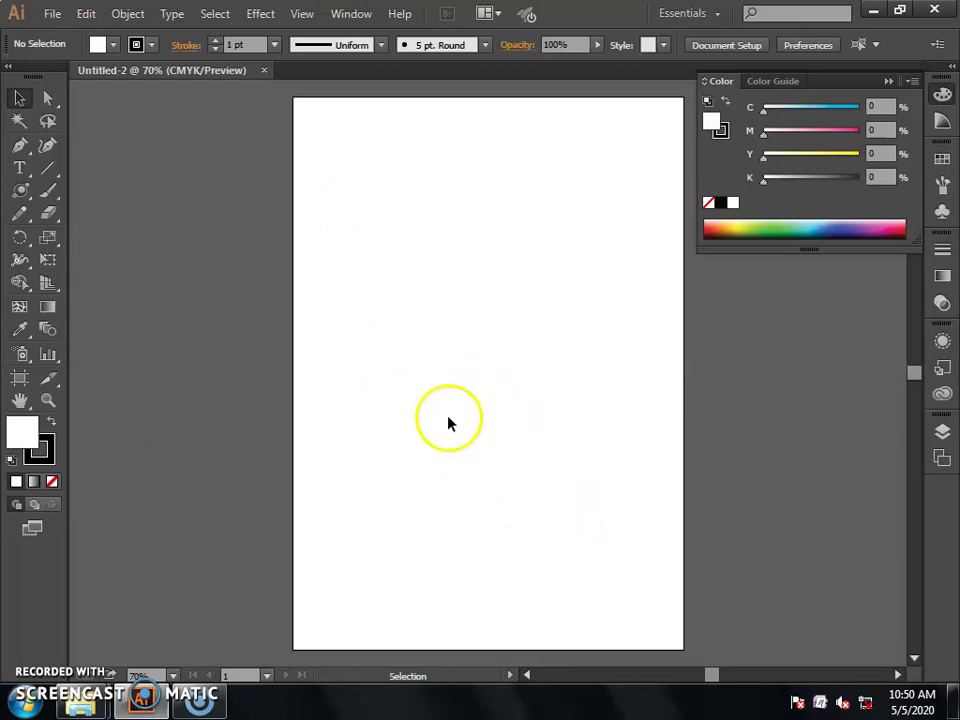
Step: Set the fill to None and the stroke colour to black (231F20)
{"action": "left_click", "coordinate": [19, 400]}
{"action": "mouse_move", "coordinate": [449, 391]}
{"action": "left_mouse_down"}
{"action": "mouse_move", "coordinate": [343, 403]}
{"action": "mouse_move", "coordinate": [334, 381]}
{"action": "mouse_move", "coordinate": [345, 413]}
{"action": "left_mouse_up"}
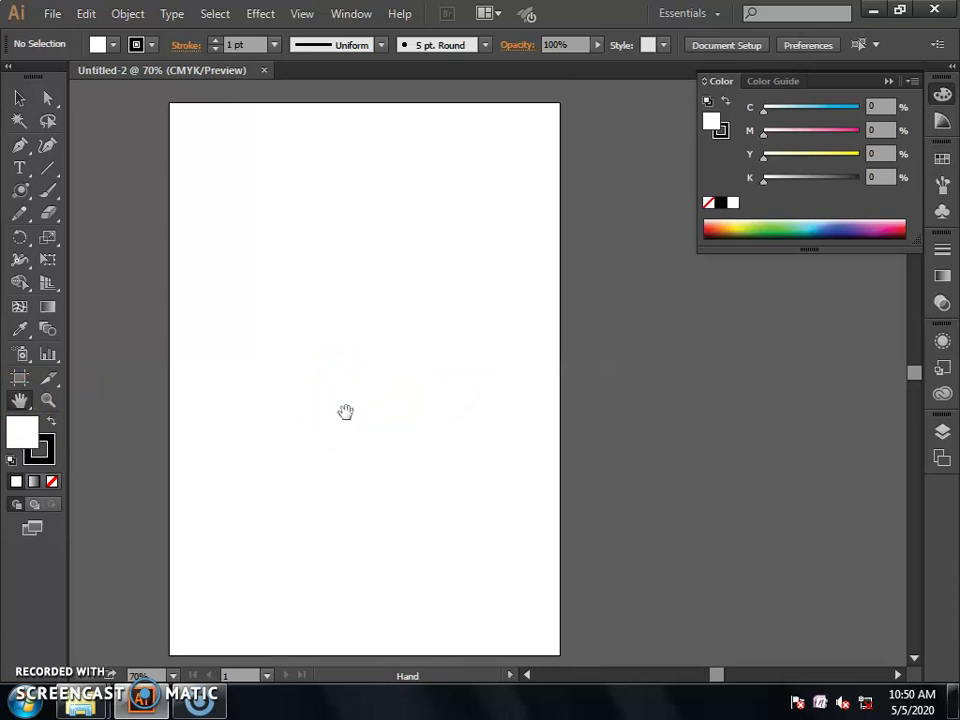
{"action": "left_click", "coordinate": [116, 481]}
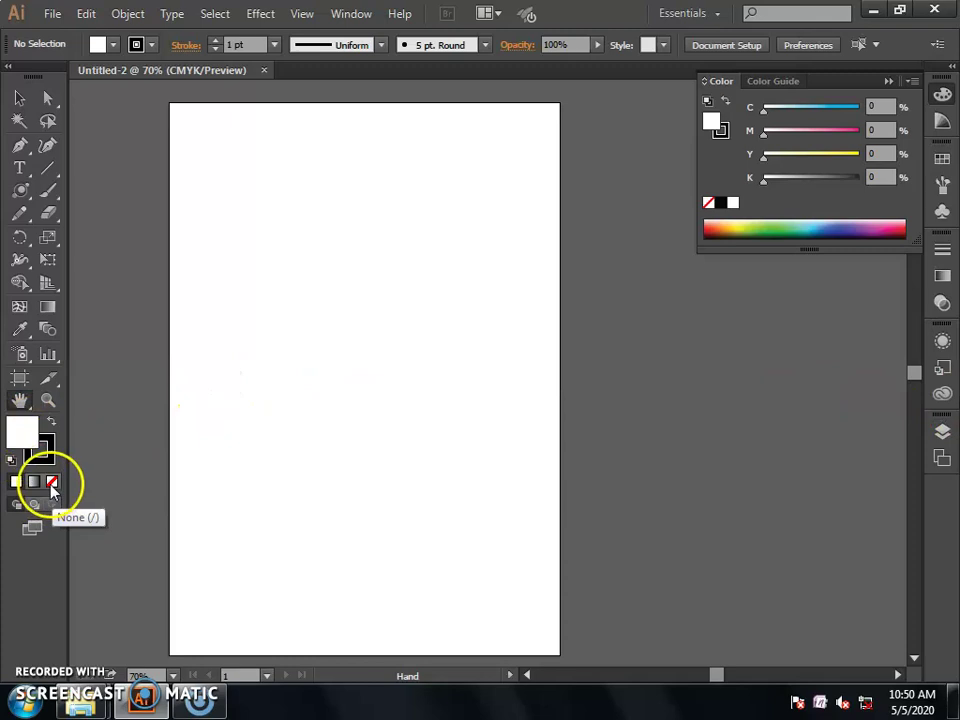
{"action": "left_click", "coordinate": [52, 484]}
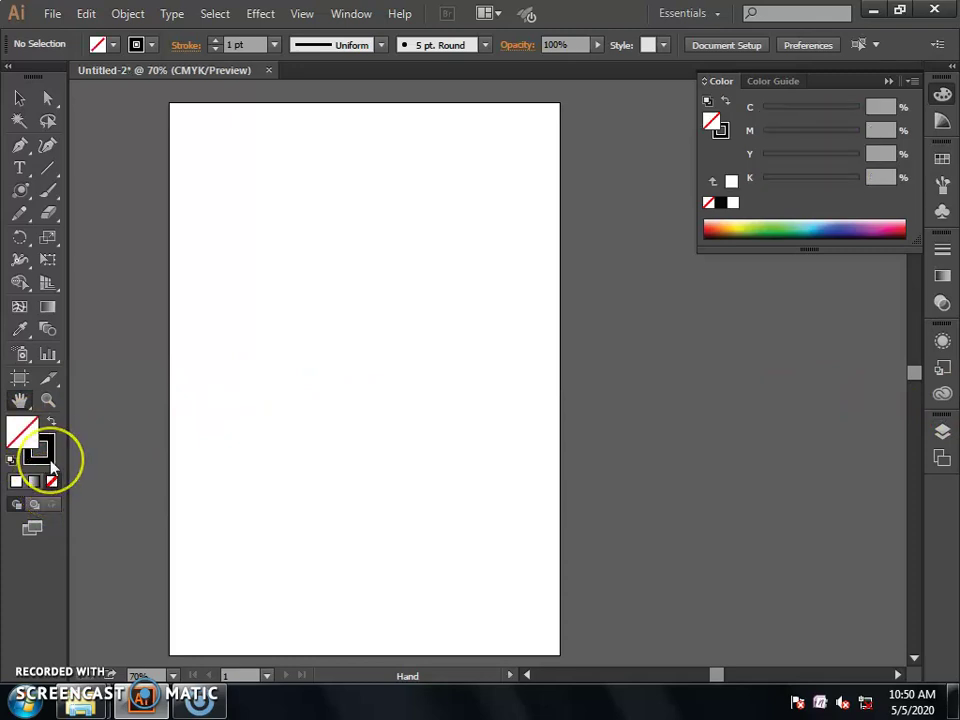
{"action": "left_click", "coordinate": [50, 460]}
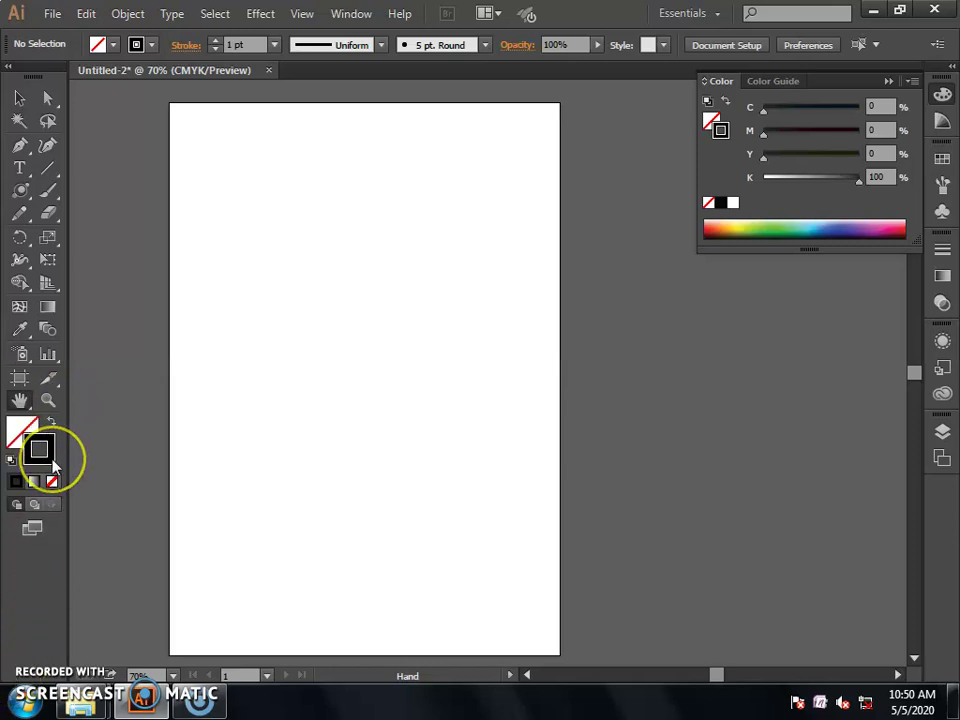
{"action": "double_click", "coordinate": [50, 458]}
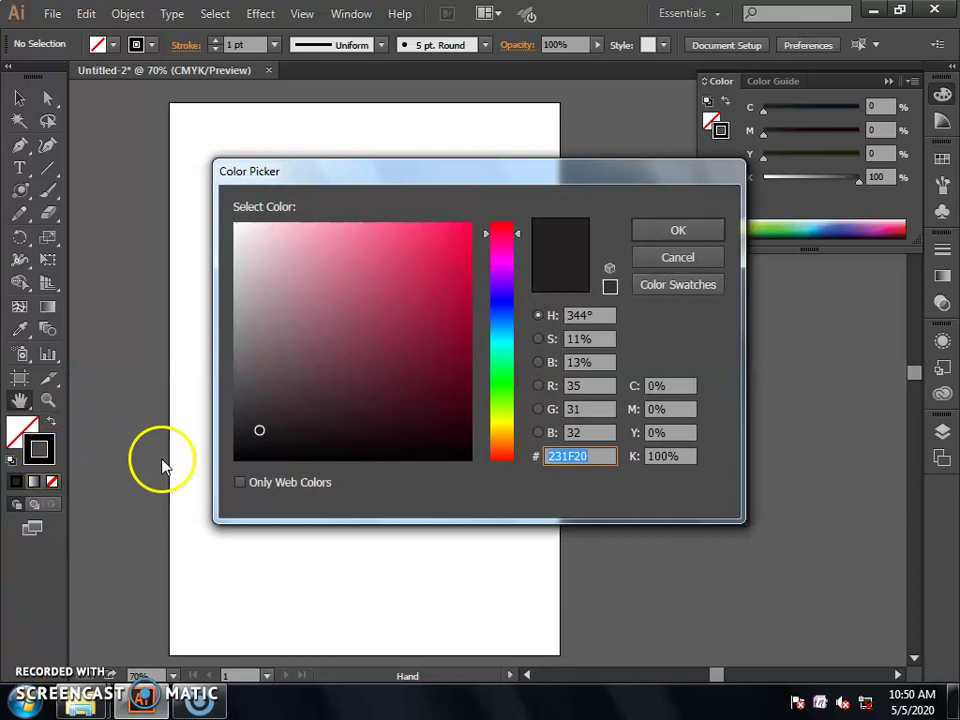
{"action": "left_click_drag", "start_coordinate": [253, 444], "coordinate": [235, 459]}
{"action": "left_click", "coordinate": [677, 236]}
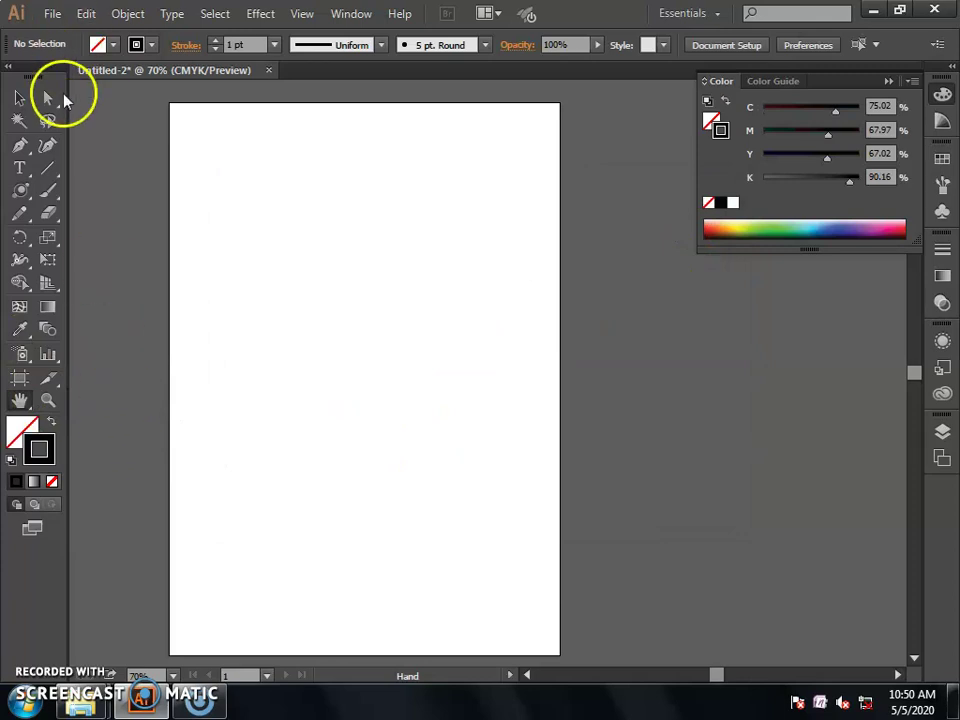
Step: Draw a large upright five-pointed star with the Star Tool, then deselect it
{"action": "left_click", "coordinate": [28, 202]}
{"action": "left_click_drag", "start_coordinate": [29, 203], "coordinate": [134, 284]}
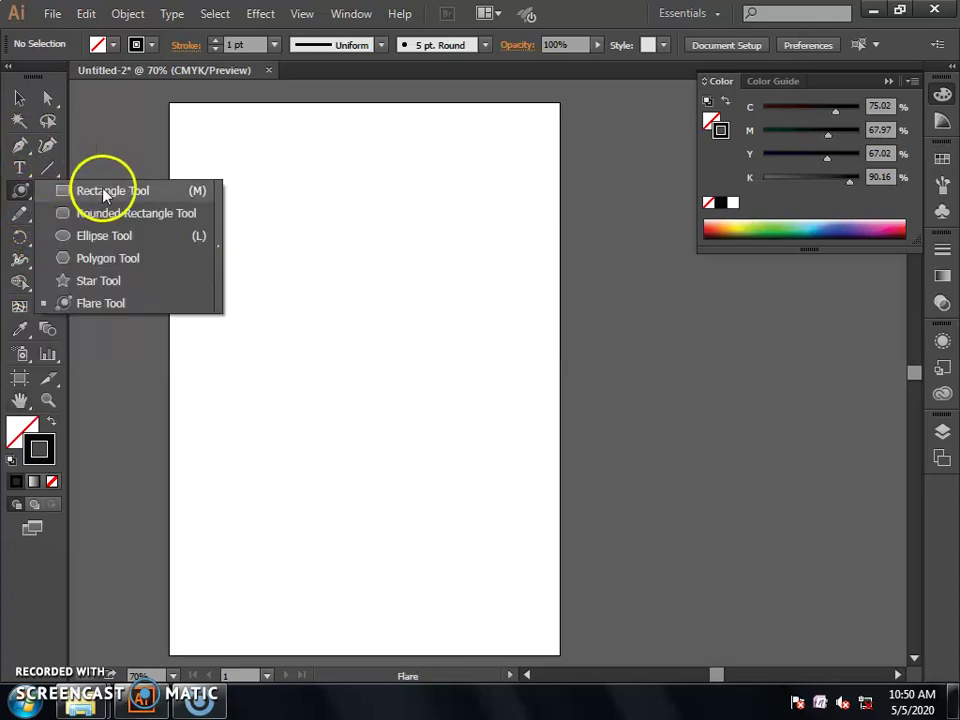
{"action": "left_click", "coordinate": [134, 283]}
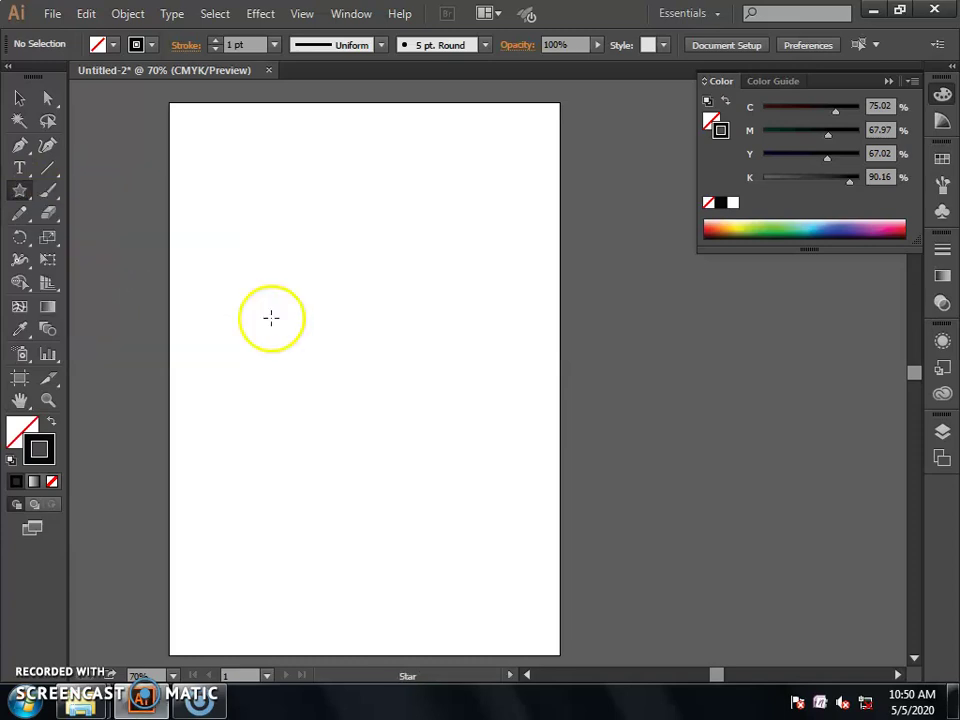
{"action": "mouse_move", "coordinate": [364, 377]}
{"action": "left_mouse_down"}
{"action": "mouse_move", "coordinate": [401, 465]}
{"action": "mouse_move", "coordinate": [465, 510]}
{"action": "left_mouse_up"}
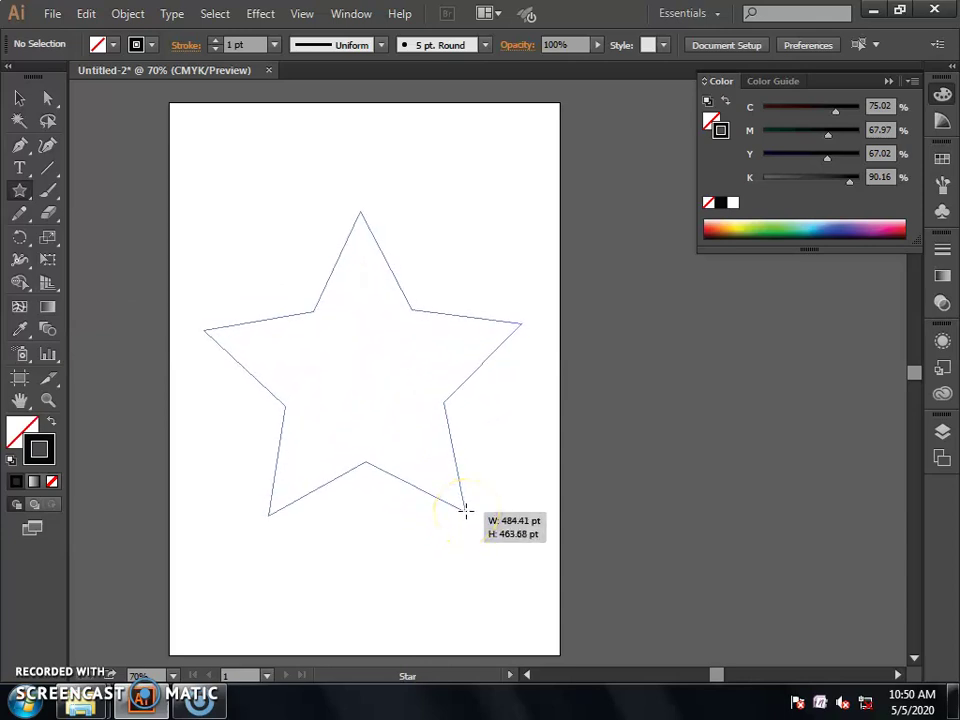
{"action": "left_click_drag", "start_coordinate": [465, 510], "coordinate": [481, 539]}
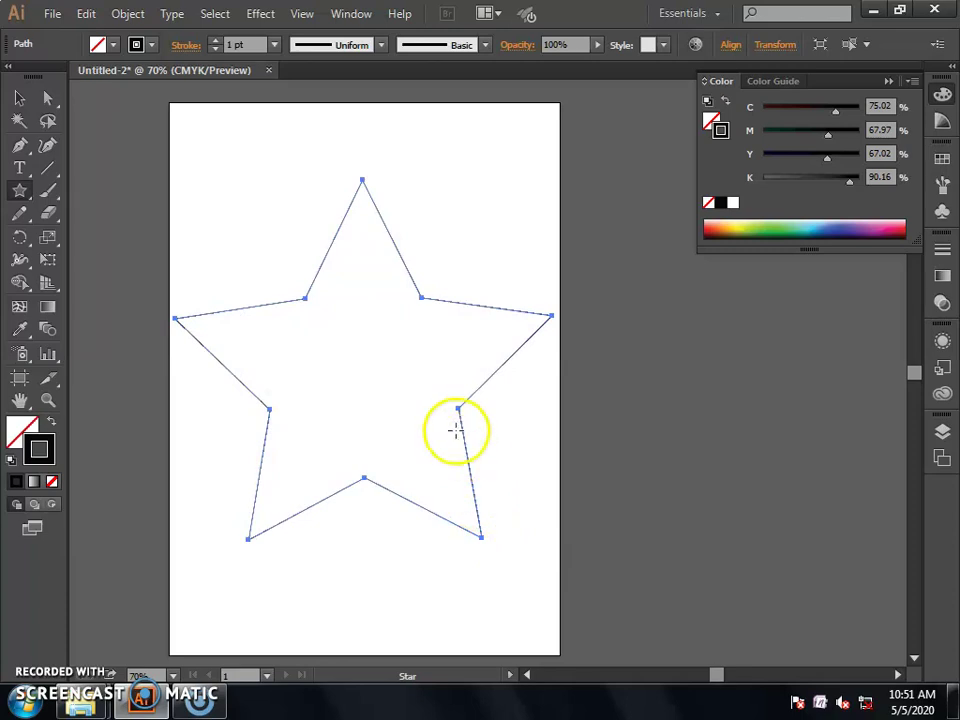
{"action": "left_click", "coordinate": [20, 98]}
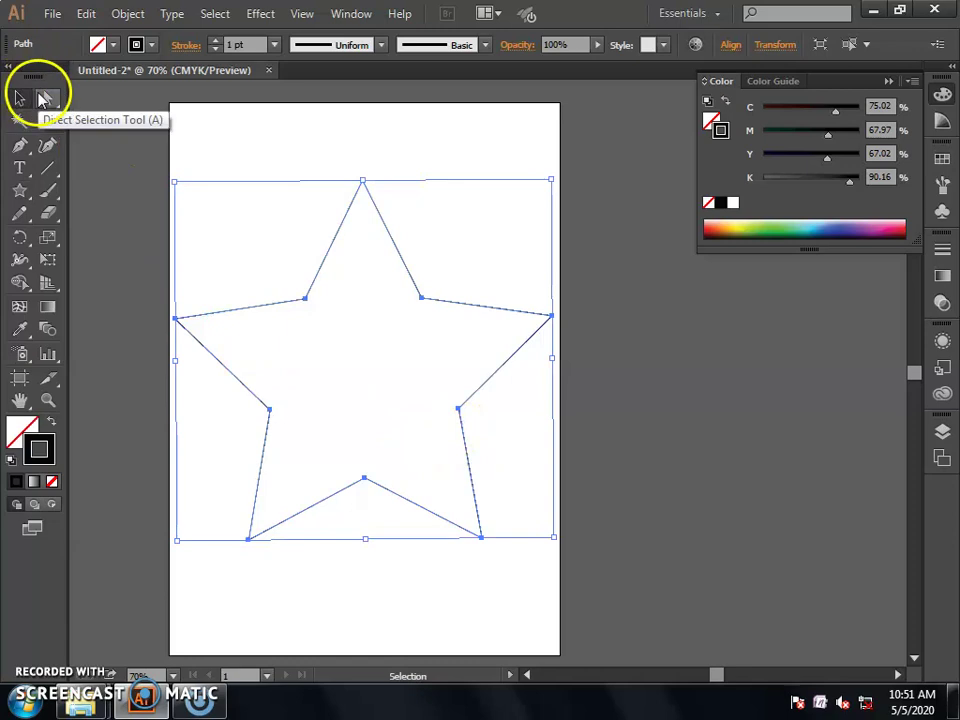
{"action": "left_click", "coordinate": [247, 190]}
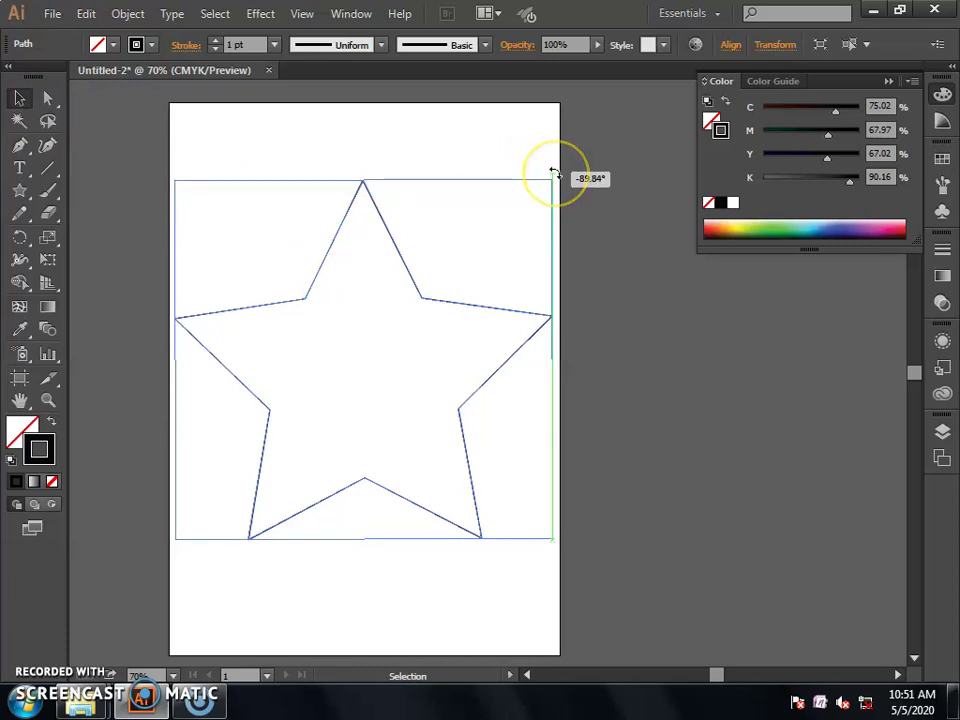
{"action": "left_click_drag", "start_coordinate": [551, 170], "coordinate": [555, 174]}
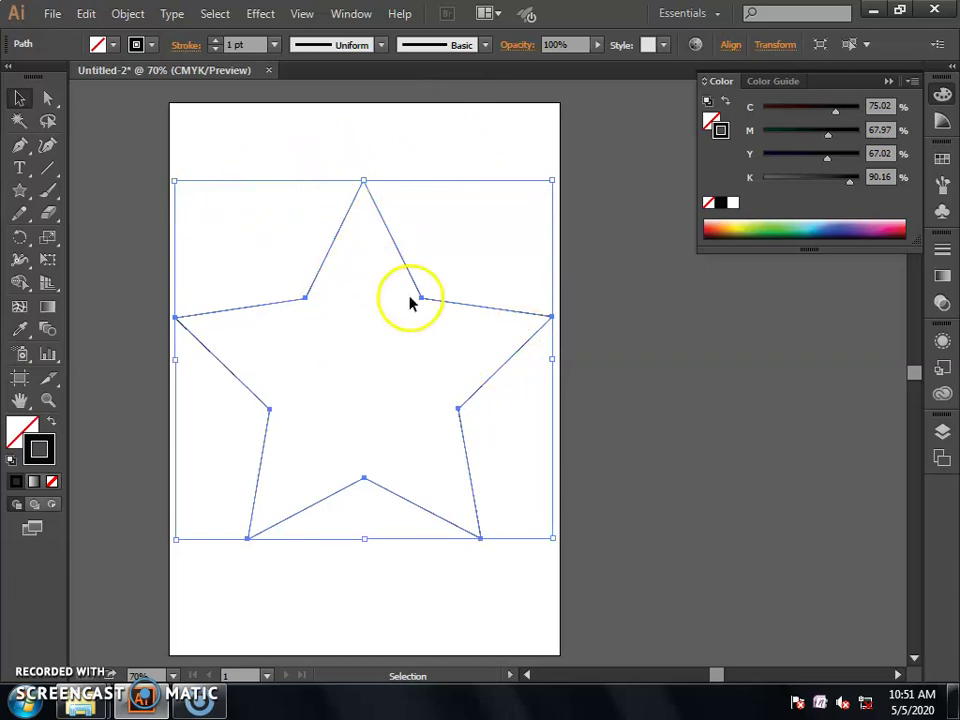
{"action": "left_click", "coordinate": [312, 156]}
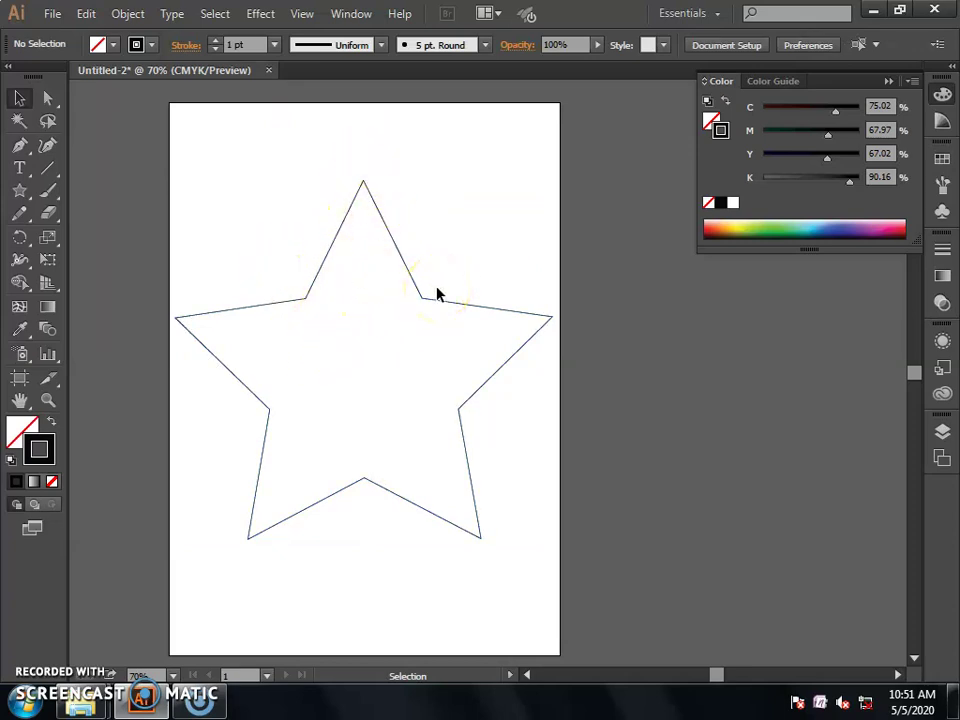
Step: Draw a vertical line segment from the star's centre up past its top point
{"action": "left_click", "coordinate": [446, 221]}
{"action": "left_click_drag", "start_coordinate": [62, 176], "coordinate": [112, 176]}
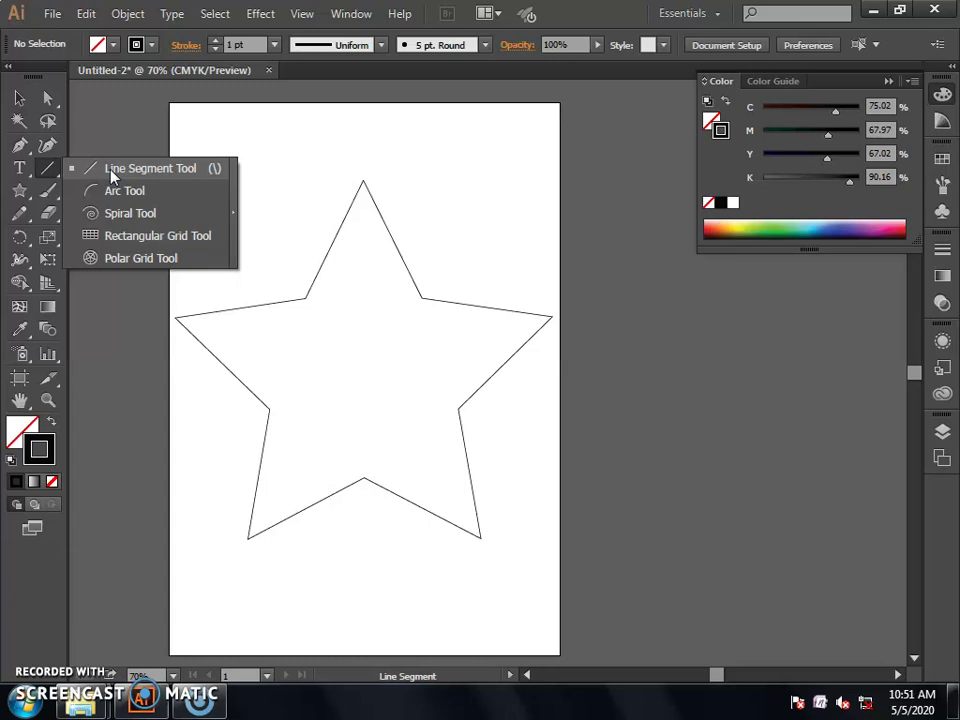
{"action": "left_click", "coordinate": [112, 170]}
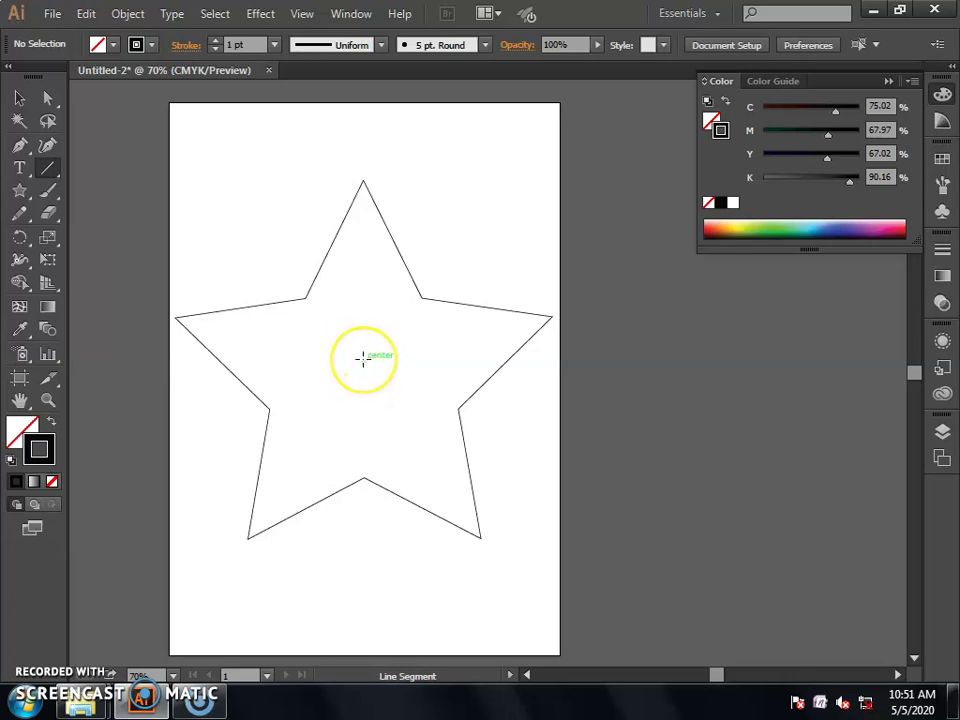
{"action": "left_click_drag", "start_coordinate": [362, 358], "coordinate": [370, 190]}
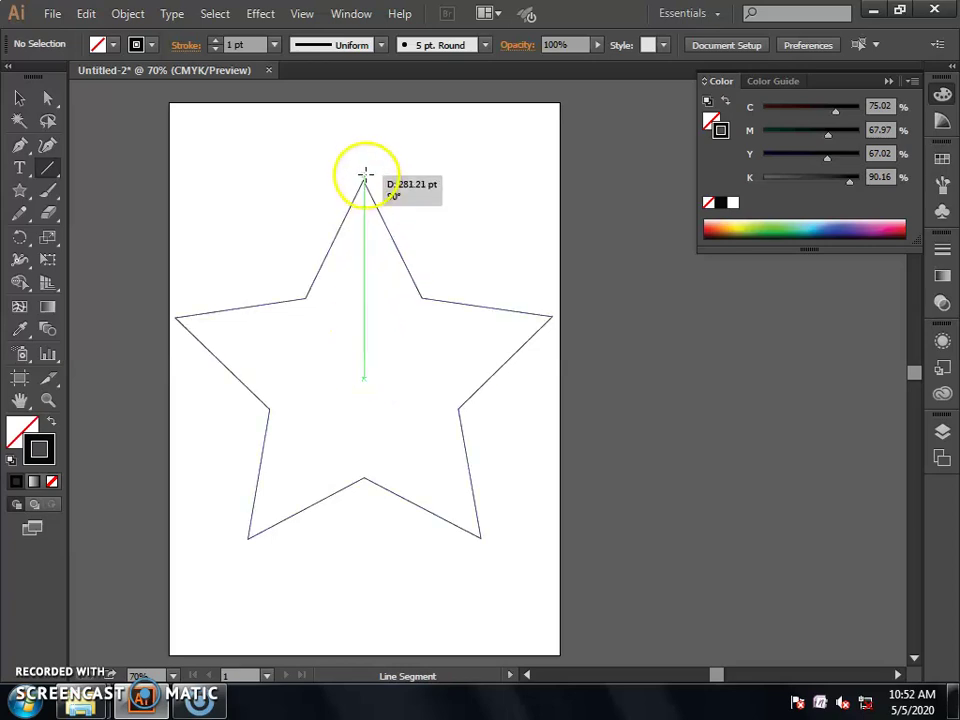
{"action": "mouse_move", "coordinate": [370, 190]}
{"action": "left_mouse_down"}
{"action": "mouse_move", "coordinate": [376, 92]}
{"action": "mouse_move", "coordinate": [364, 213]}
{"action": "left_mouse_up"}
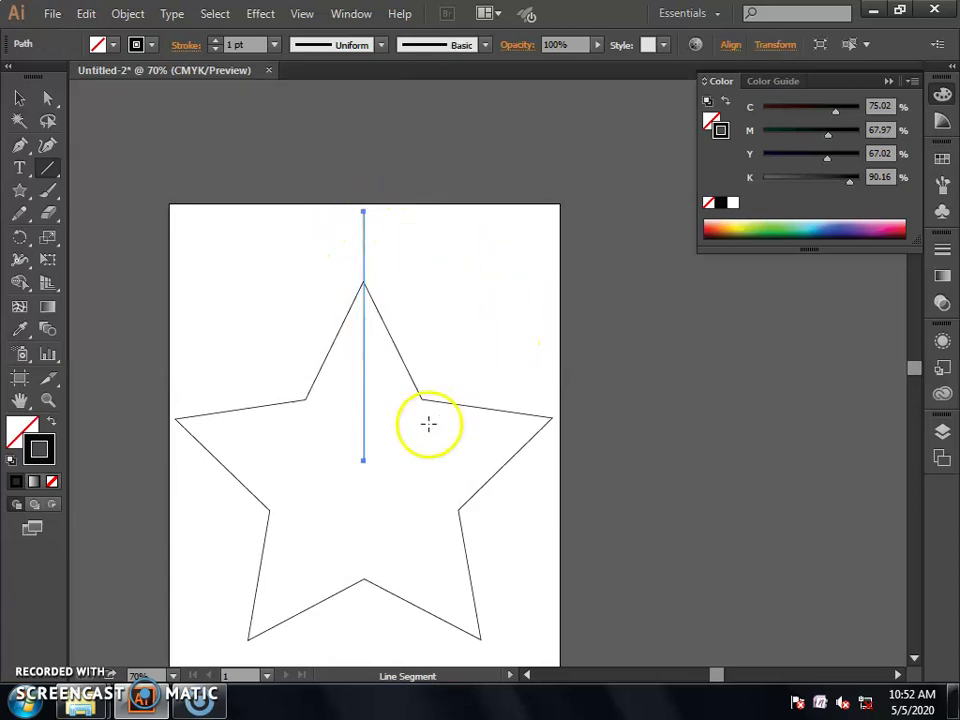
{"action": "scroll", "coordinate": [428, 424], "scroll_direction": "down", "scroll_amount": 1}
{"action": "scroll", "coordinate": [430, 428], "scroll_direction": "down", "scroll_amount": 1}
{"action": "scroll", "coordinate": [434, 440], "scroll_direction": "down", "scroll_amount": 1}
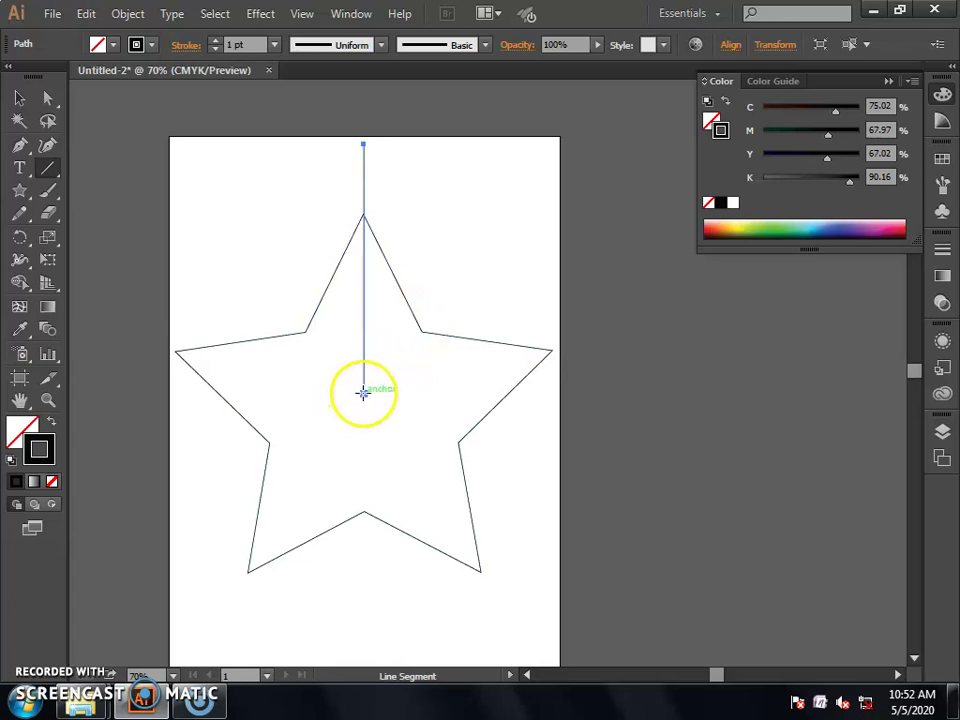
Step: Draw centre lines to the upper-right corner, right point, lower-right corner and bottom-right point
{"action": "left_click_drag", "start_coordinate": [363, 392], "coordinate": [479, 268]}
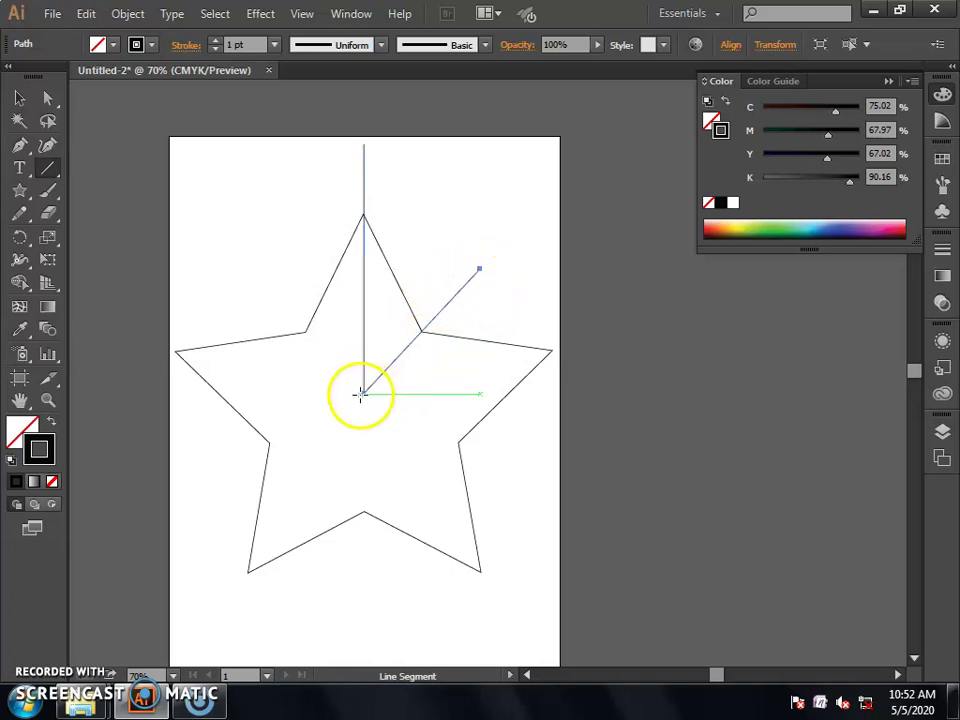
{"action": "left_click_drag", "start_coordinate": [363, 392], "coordinate": [570, 347]}
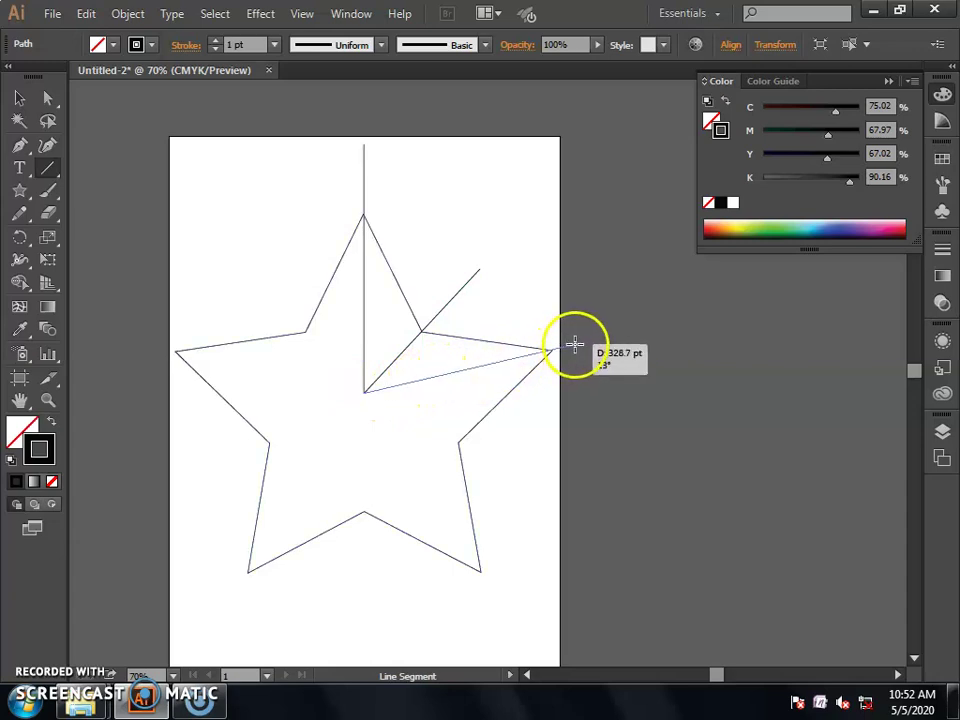
{"action": "left_click_drag", "start_coordinate": [570, 347], "coordinate": [572, 344]}
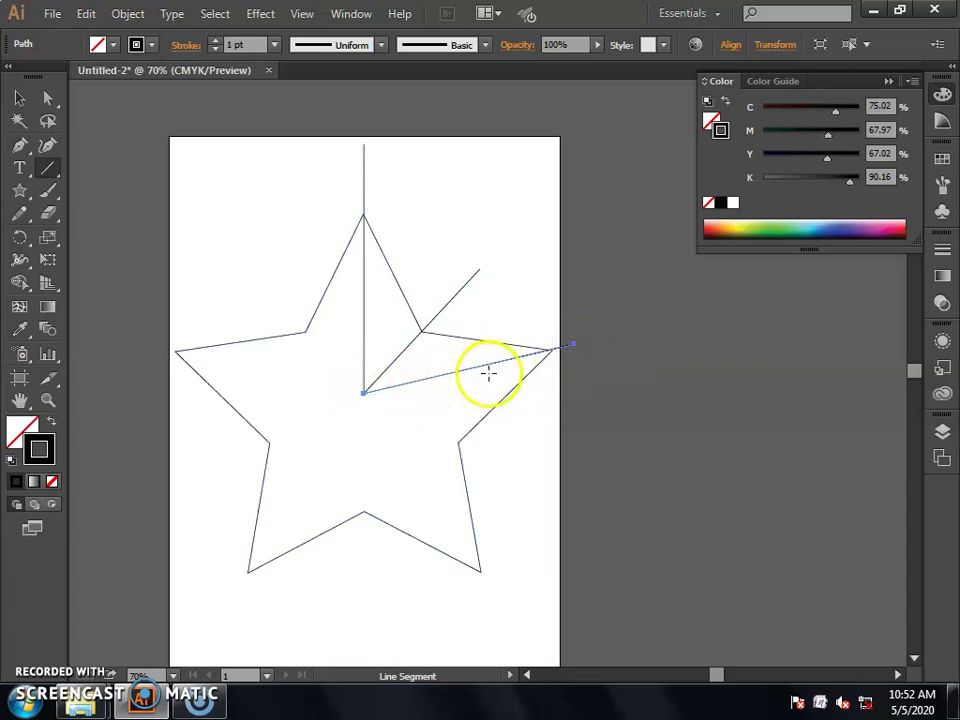
{"action": "key", "text": "ctrl+z"}
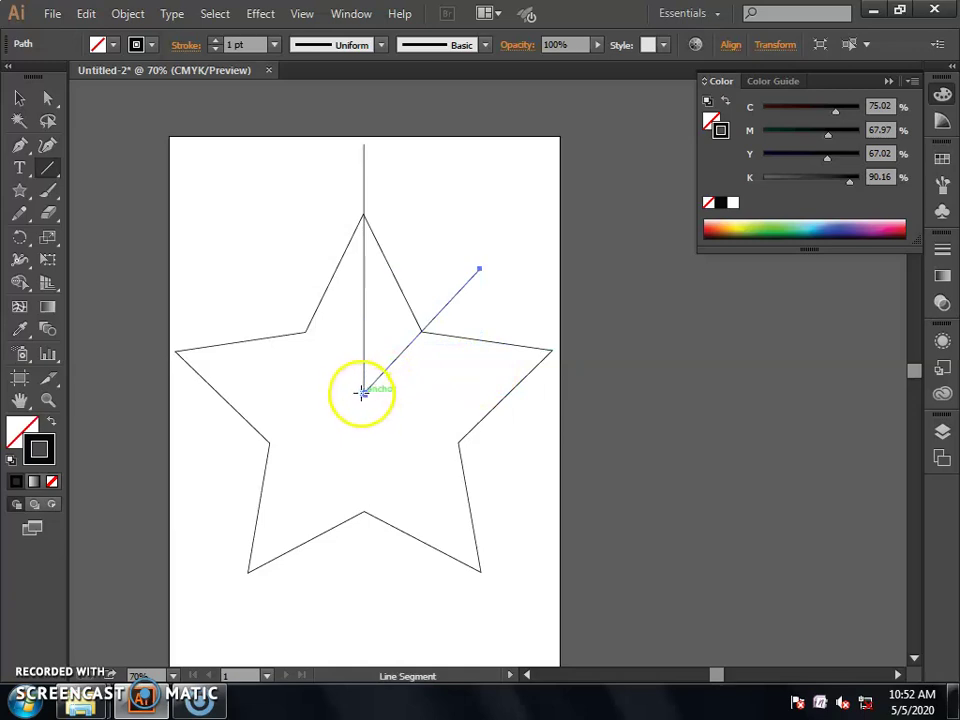
{"action": "mouse_move", "coordinate": [363, 392]}
{"action": "left_mouse_down"}
{"action": "mouse_move", "coordinate": [568, 345]}
{"action": "mouse_move", "coordinate": [558, 349]}
{"action": "left_mouse_up"}
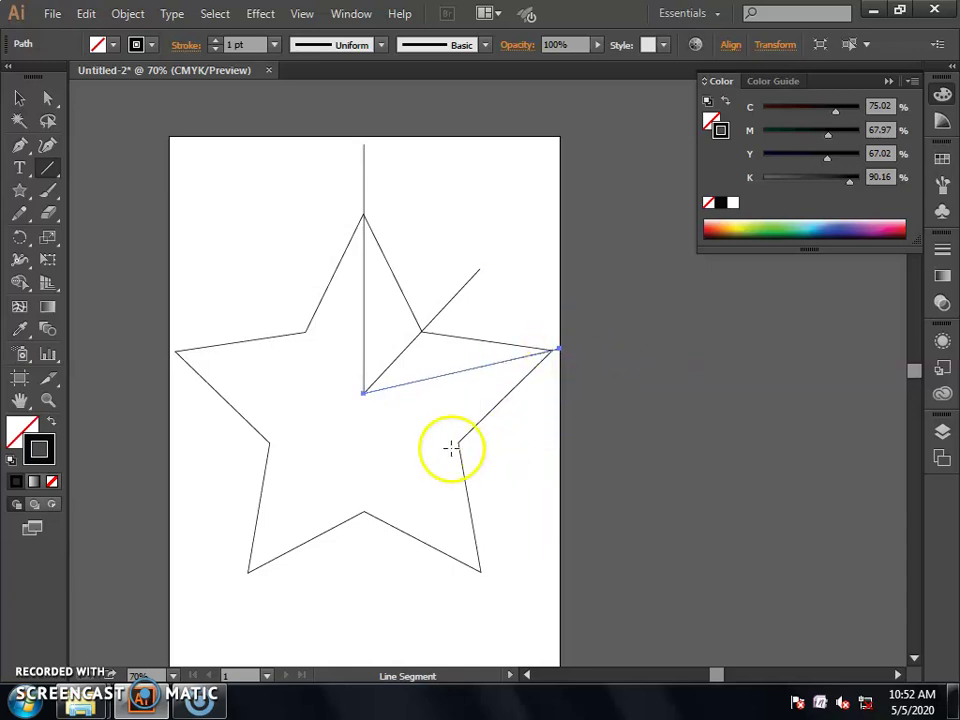
{"action": "left_click_drag", "start_coordinate": [363, 393], "coordinate": [485, 456]}
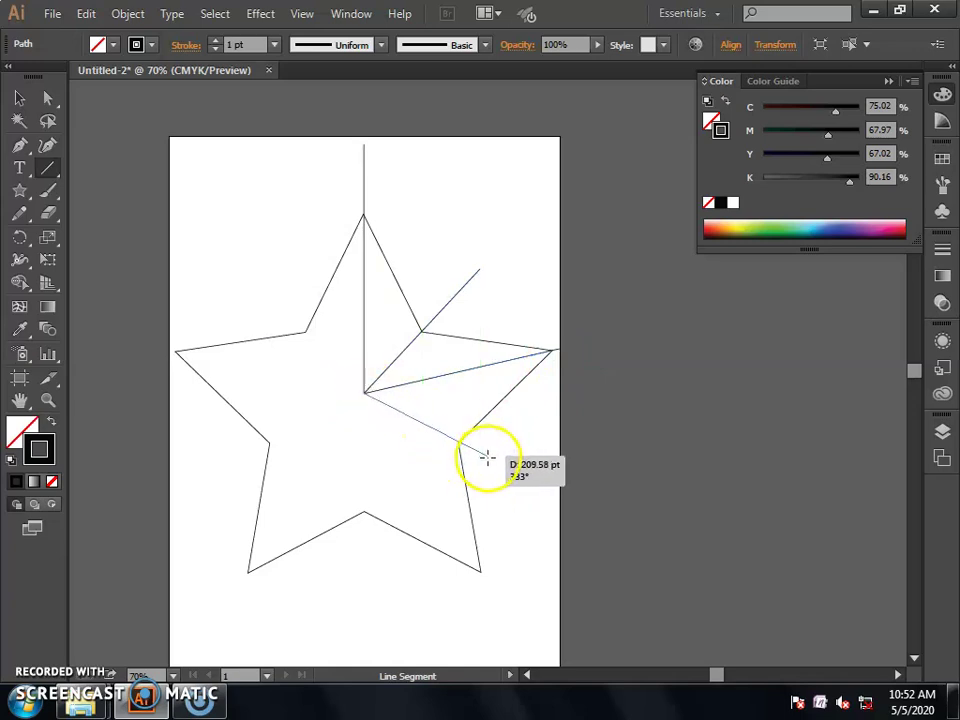
{"action": "left_click_drag", "start_coordinate": [485, 456], "coordinate": [486, 457]}
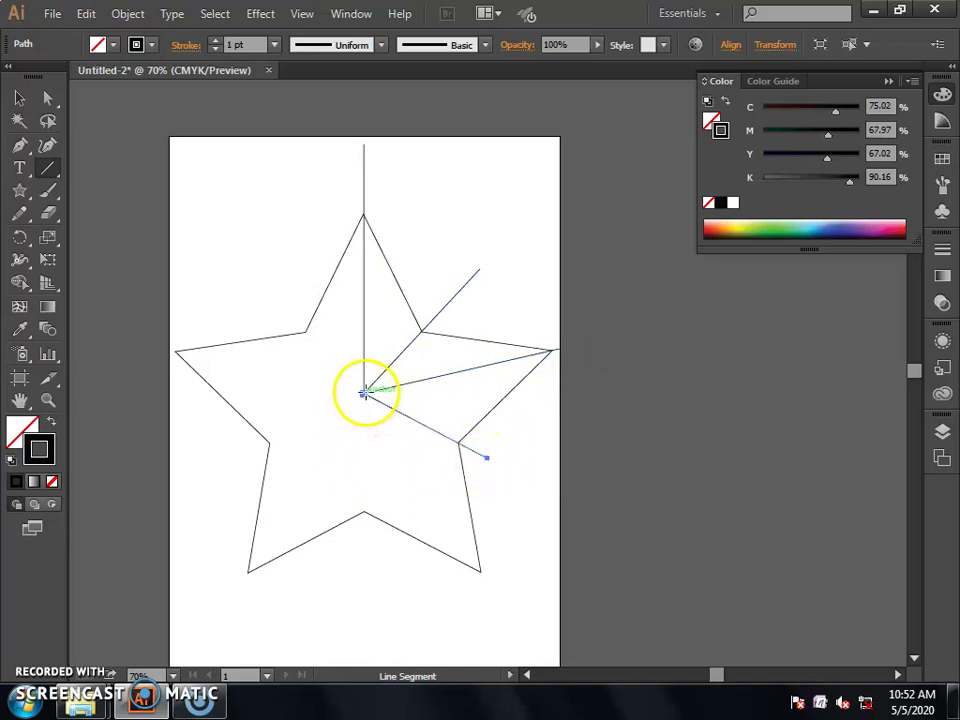
{"action": "left_click_drag", "start_coordinate": [363, 393], "coordinate": [494, 594]}
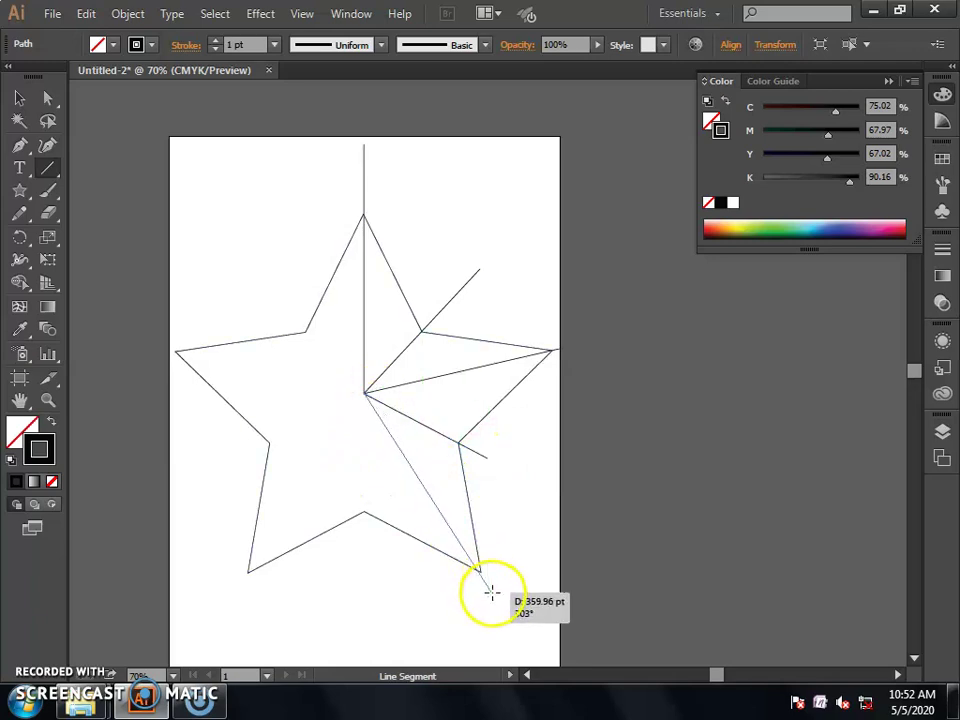
{"action": "left_click_drag", "start_coordinate": [496, 594], "coordinate": [494, 594]}
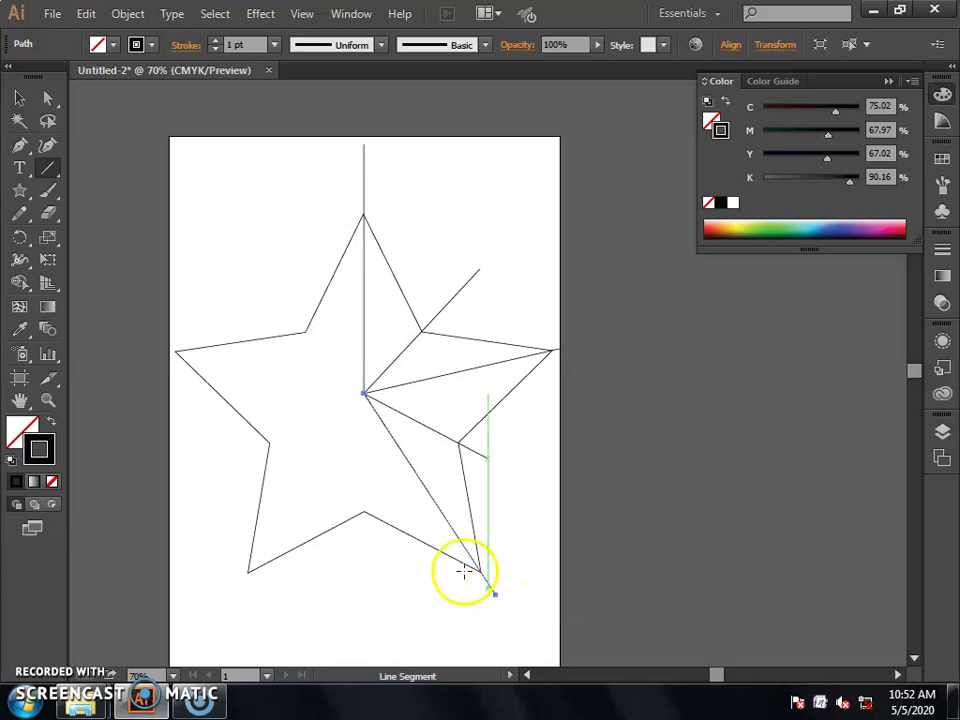
Step: Draw centre lines to the bottom corner, lower-left point, left corner, left point and upper-left corner
{"action": "left_click_drag", "start_coordinate": [363, 393], "coordinate": [363, 563]}
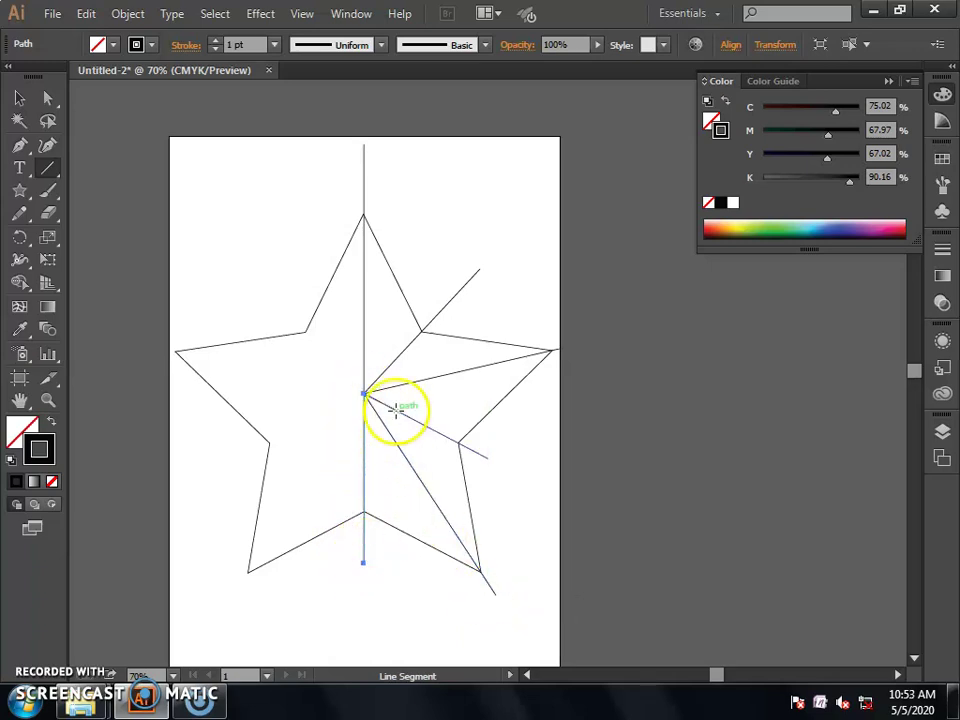
{"action": "left_click_drag", "start_coordinate": [363, 393], "coordinate": [240, 586]}
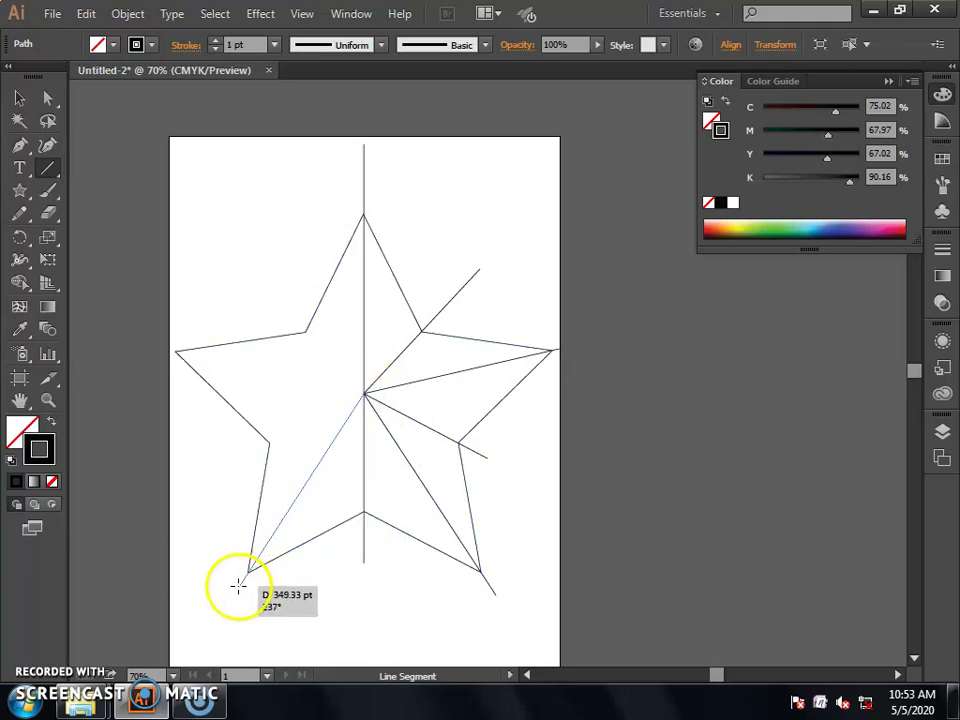
{"action": "left_click_drag", "start_coordinate": [238, 586], "coordinate": [238, 586]}
{"action": "left_click_drag", "start_coordinate": [363, 393], "coordinate": [240, 457]}
{"action": "left_click_drag", "start_coordinate": [363, 393], "coordinate": [172, 355]}
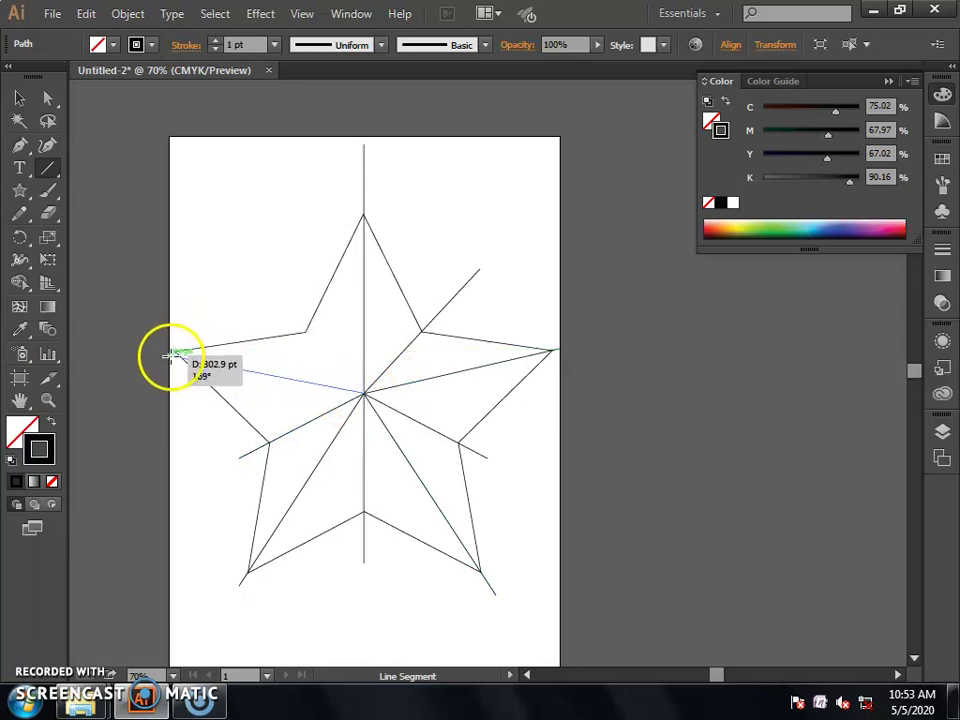
{"action": "left_click_drag", "start_coordinate": [172, 355], "coordinate": [163, 349]}
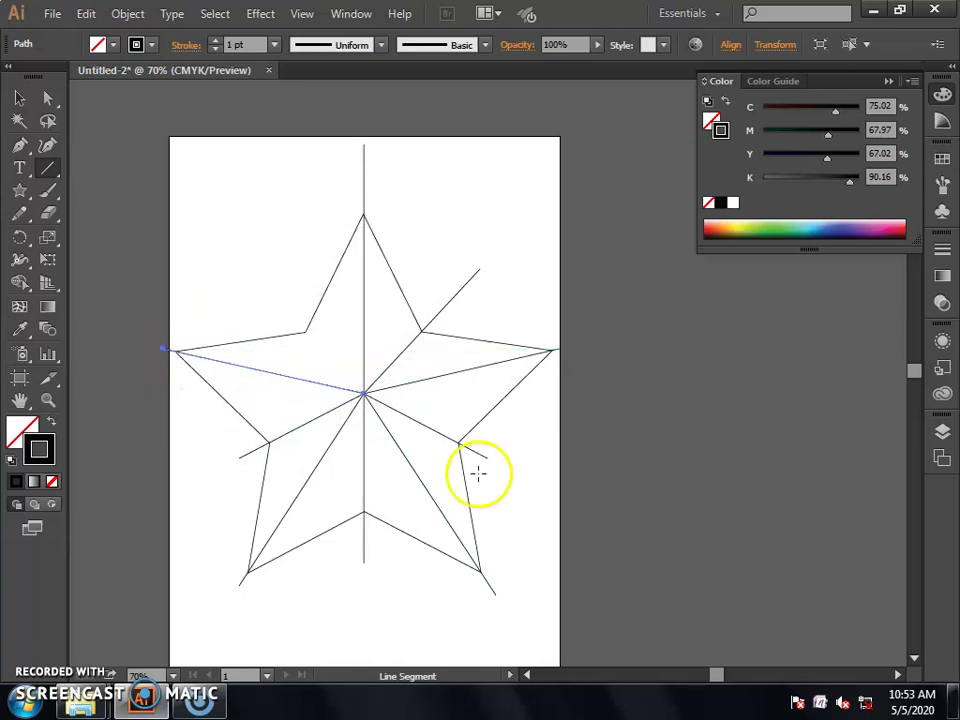
{"action": "mouse_move", "coordinate": [363, 393]}
{"action": "left_mouse_down"}
{"action": "mouse_move", "coordinate": [302, 345]}
{"action": "mouse_move", "coordinate": [272, 297]}
{"action": "left_mouse_up"}
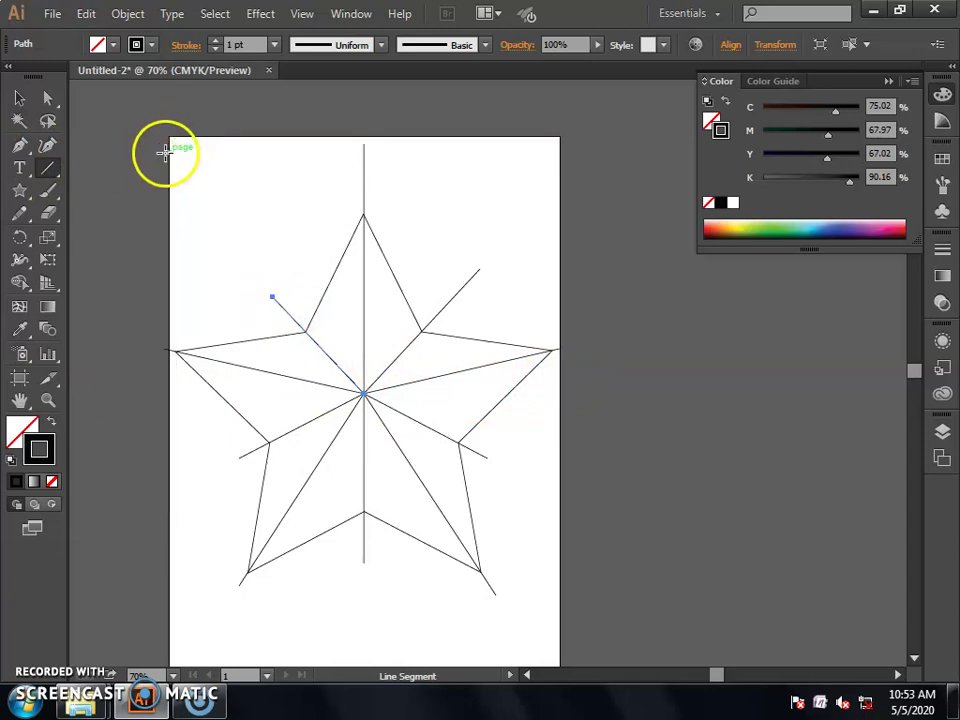
{"action": "left_click_drag", "start_coordinate": [466, 607], "coordinate": [495, 593]}
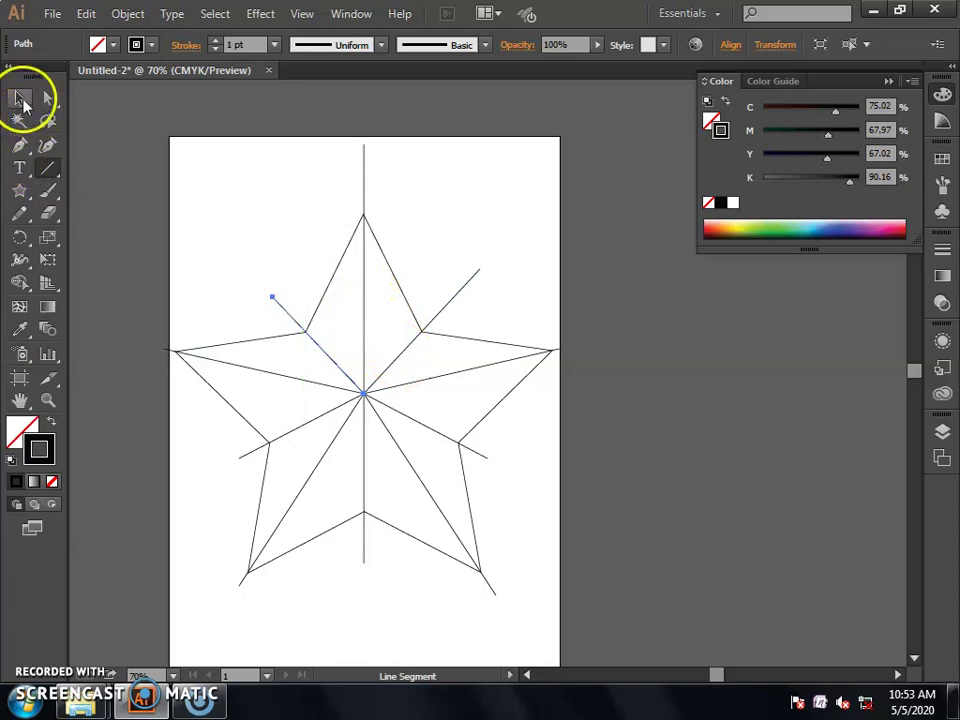
Step: Select all the star's paths with Ctrl+A and nudge them slightly down-right
{"action": "left_click", "coordinate": [20, 98]}
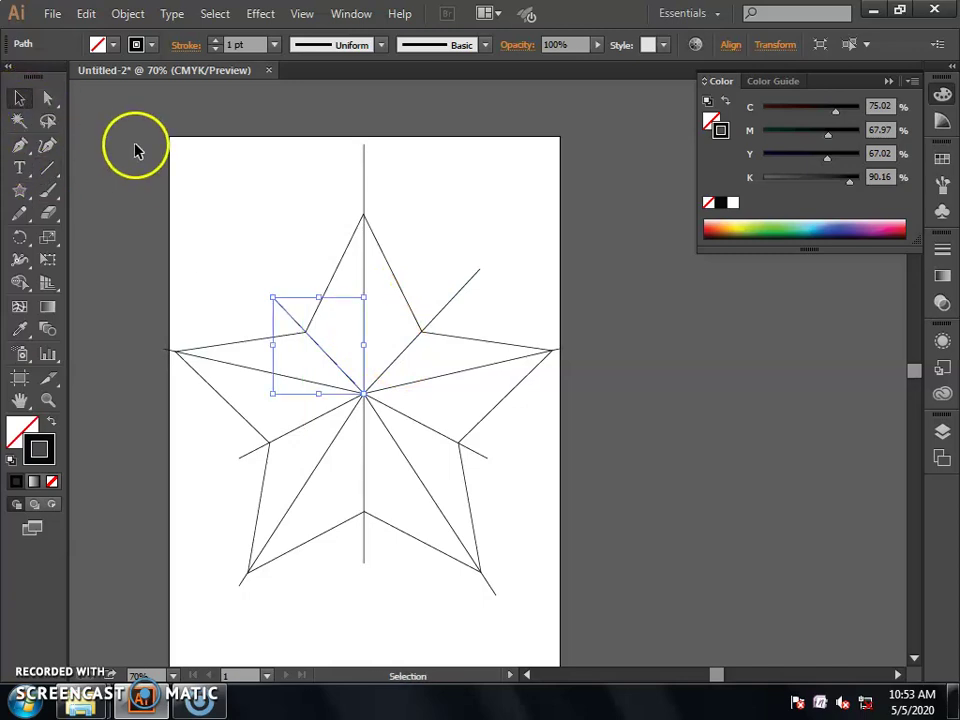
{"action": "left_click_drag", "start_coordinate": [185, 167], "coordinate": [574, 647]}
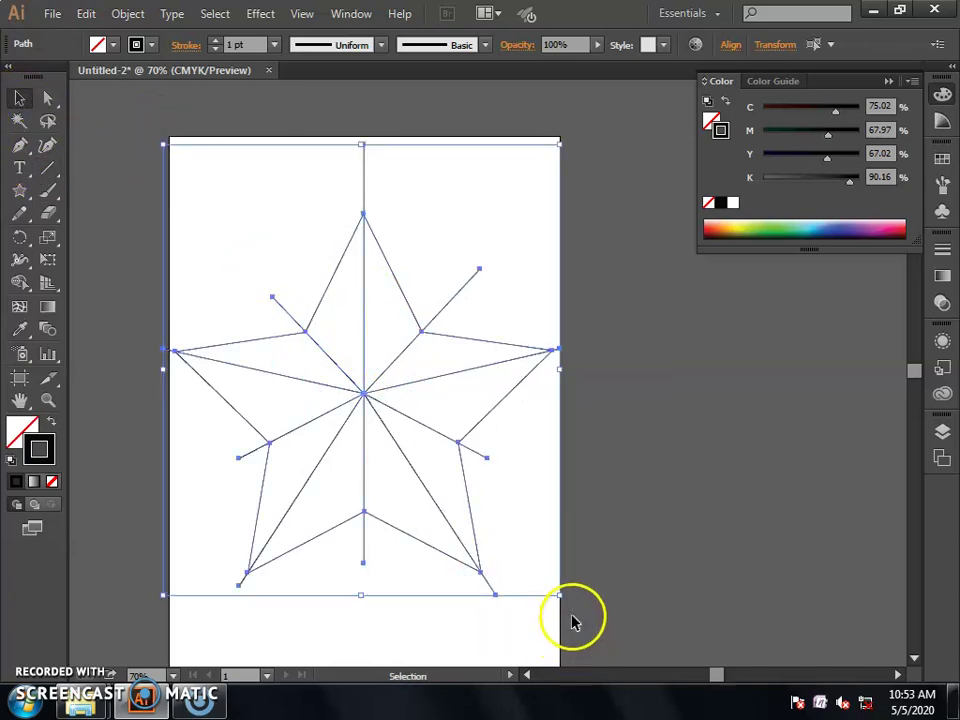
{"action": "left_click", "coordinate": [338, 628]}
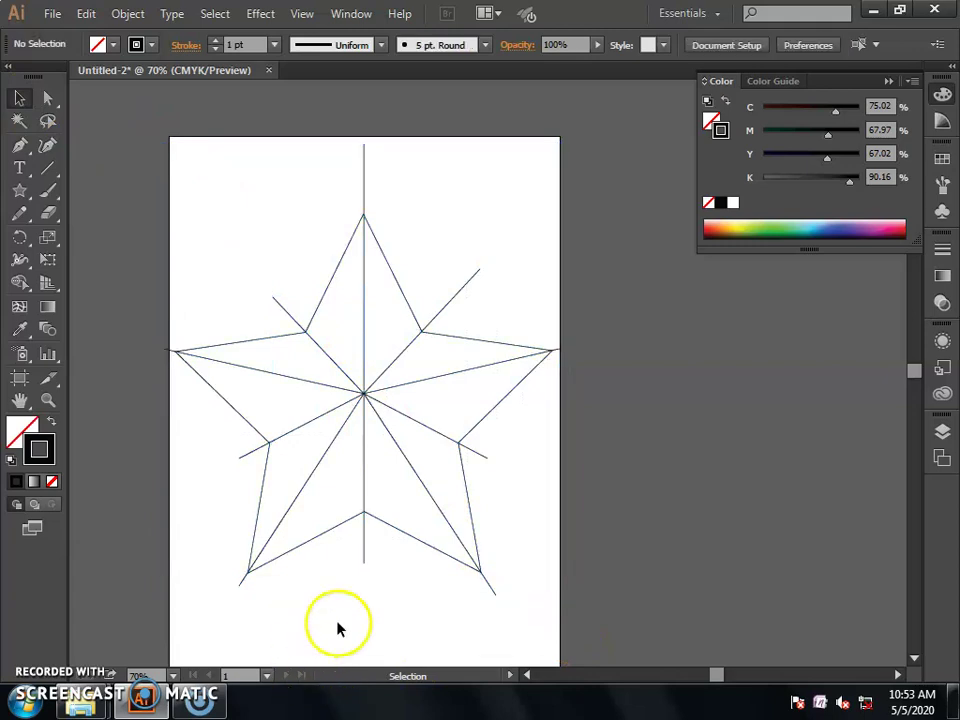
{"action": "key", "text": "ctrl+a"}
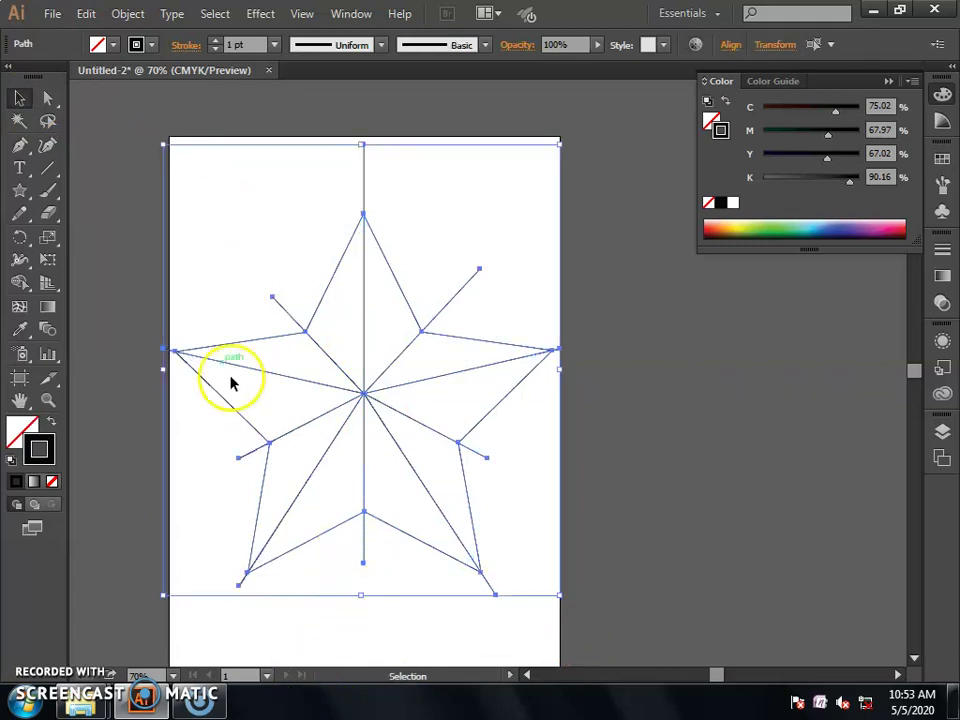
{"action": "left_click_drag", "start_coordinate": [365, 399], "coordinate": [370, 420]}
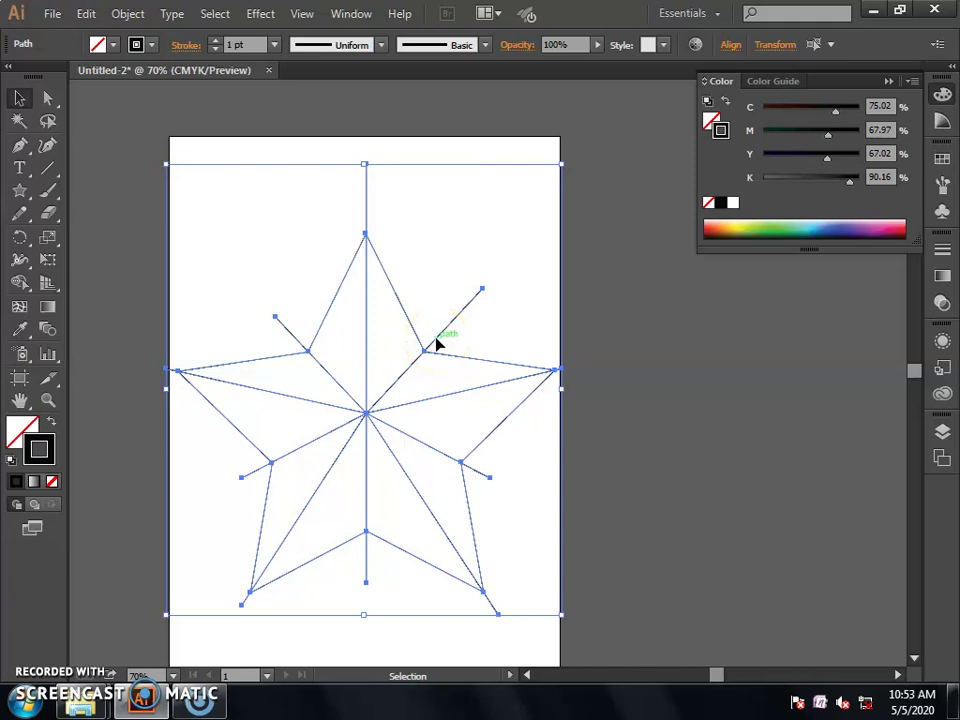
Step: Apply Pathfinder Divide to the selected star and lines, trimming the overhanging ends
{"action": "left_click", "coordinate": [362, 16]}
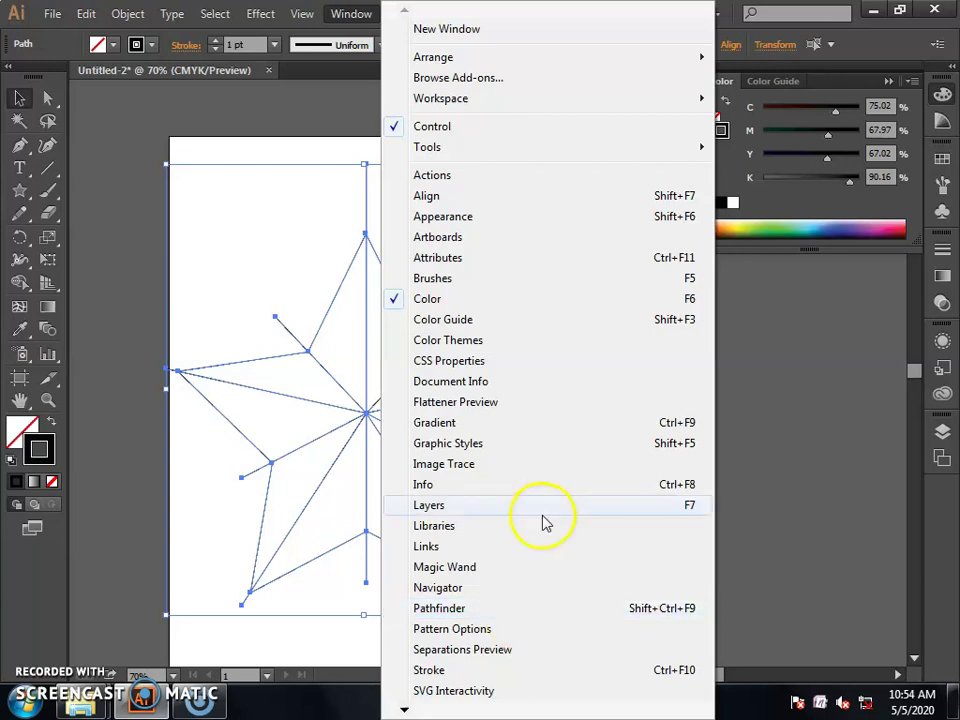
{"action": "left_click", "coordinate": [497, 610]}
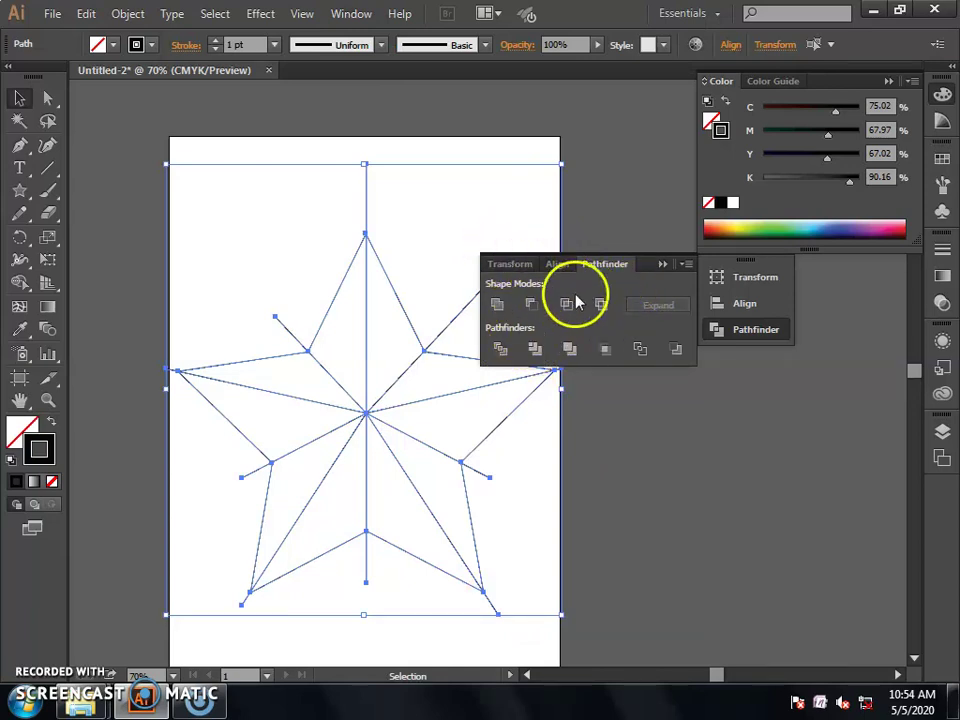
{"action": "left_click", "coordinate": [780, 270]}
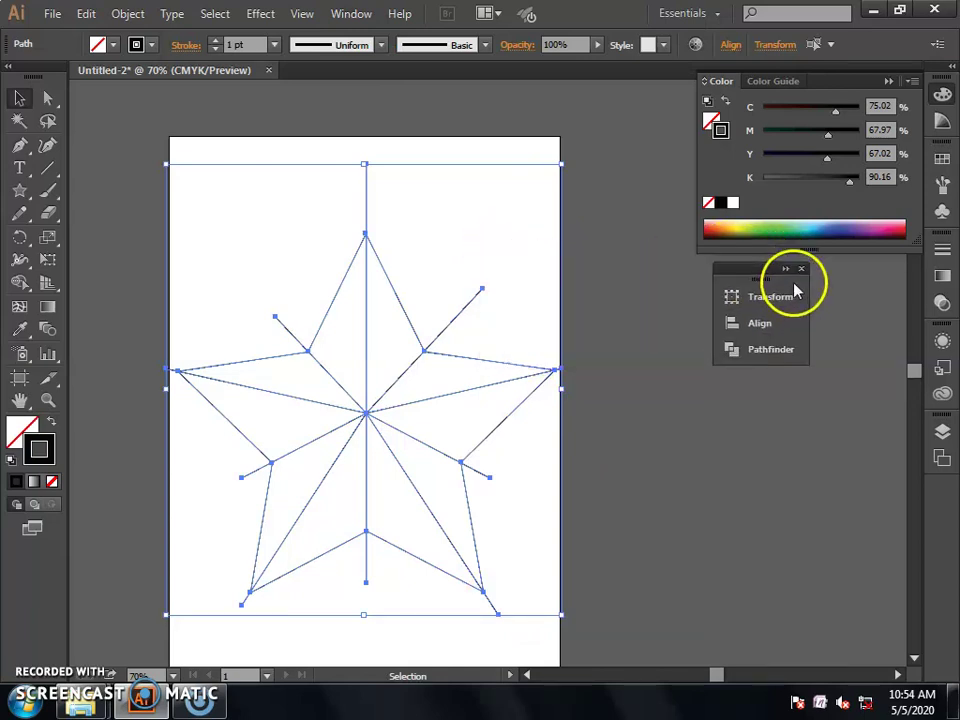
{"action": "left_click", "coordinate": [786, 249]}
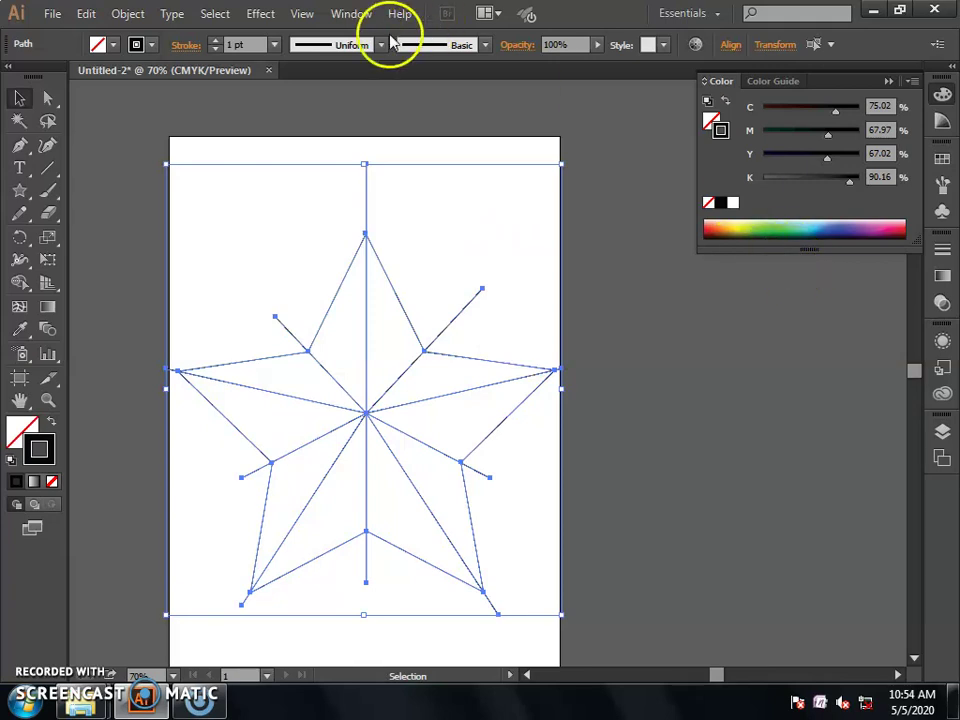
{"action": "left_click", "coordinate": [351, 13]}
{"action": "left_click", "coordinate": [505, 610]}
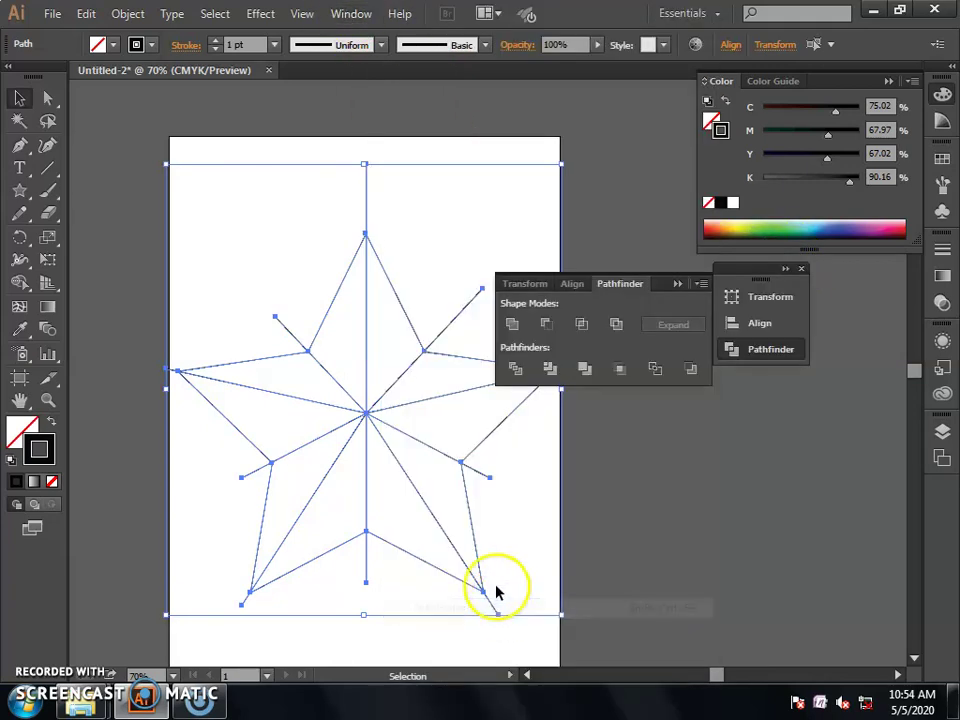
{"action": "mouse_move", "coordinate": [664, 287]}
{"action": "left_mouse_down"}
{"action": "mouse_move", "coordinate": [745, 392]}
{"action": "mouse_move", "coordinate": [800, 313]}
{"action": "left_mouse_up"}
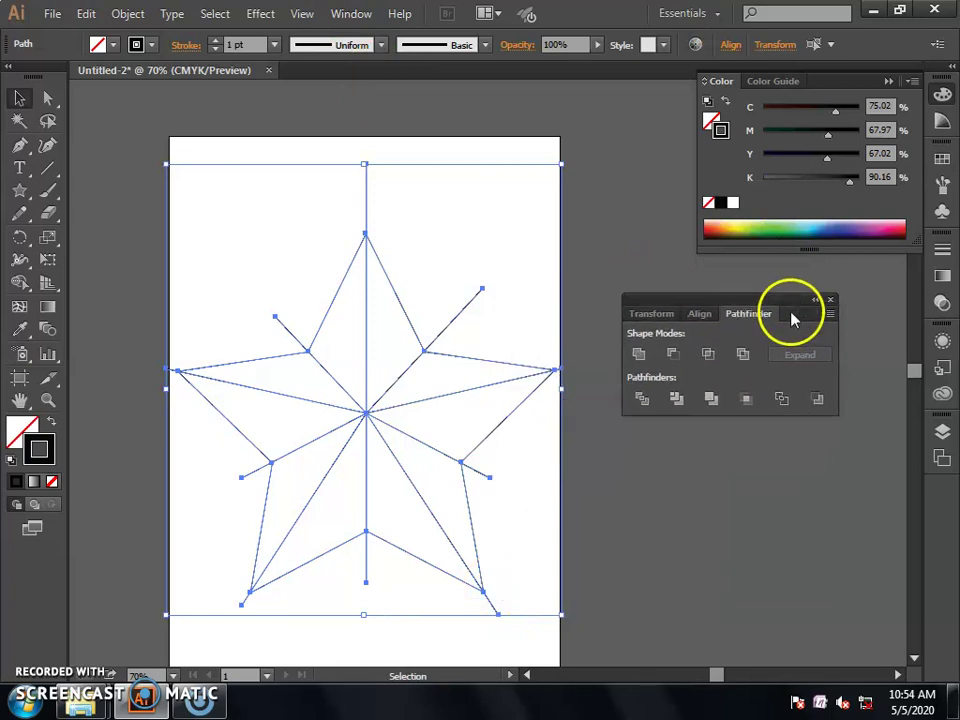
{"action": "left_click", "coordinate": [652, 406]}
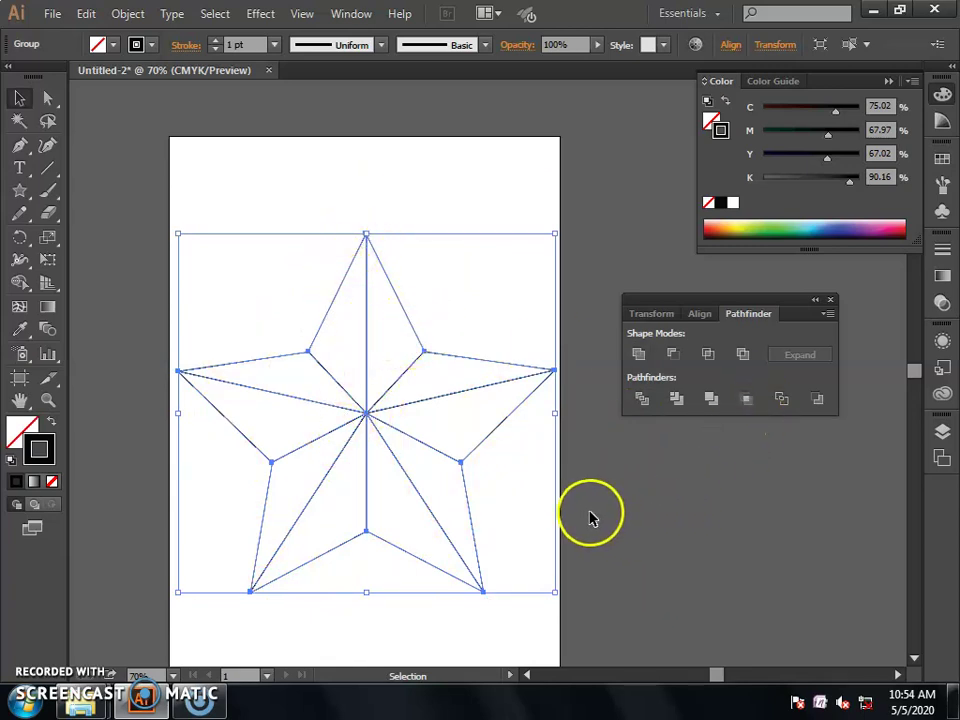
Step: Fill the top point's right facet with a darker red
{"action": "left_click", "coordinate": [313, 640]}
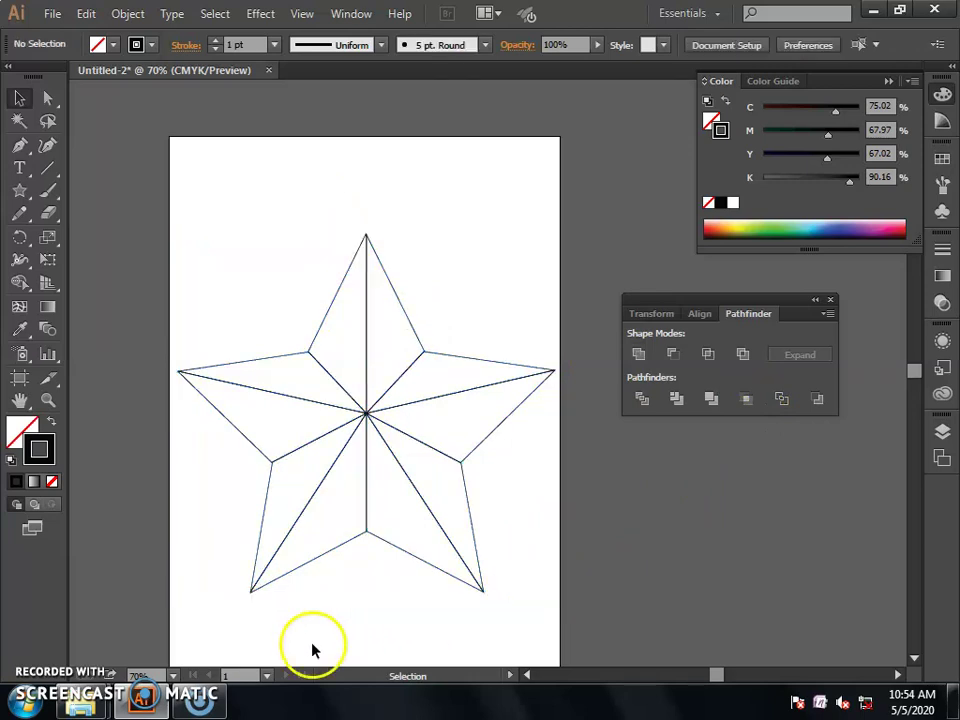
{"action": "double_click", "coordinate": [398, 300]}
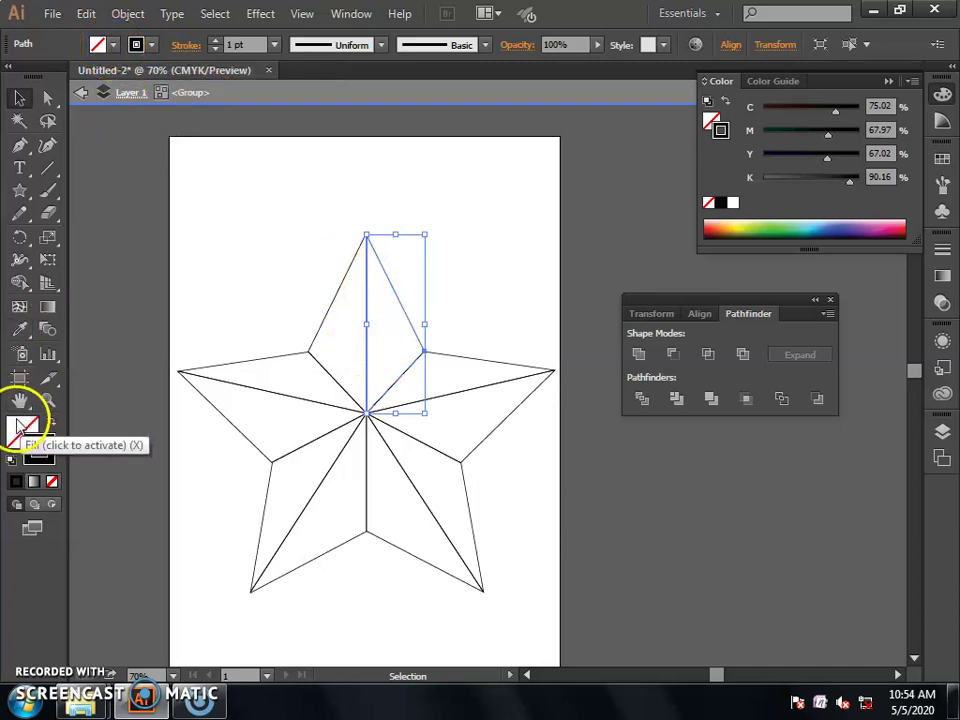
{"action": "left_click", "coordinate": [114, 44]}
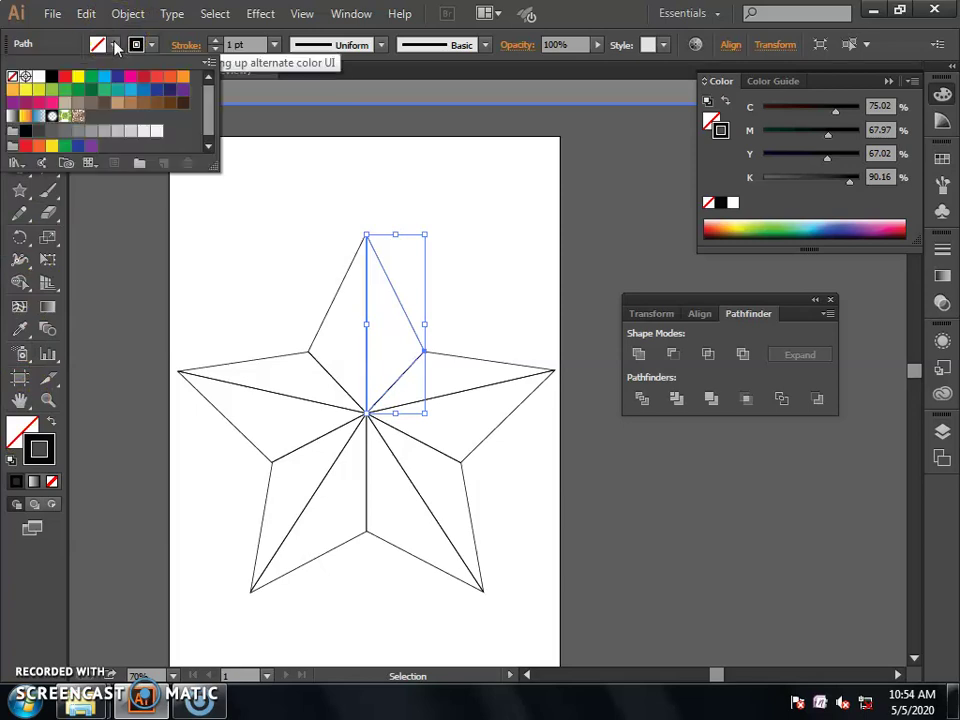
{"action": "left_click", "coordinate": [66, 78]}
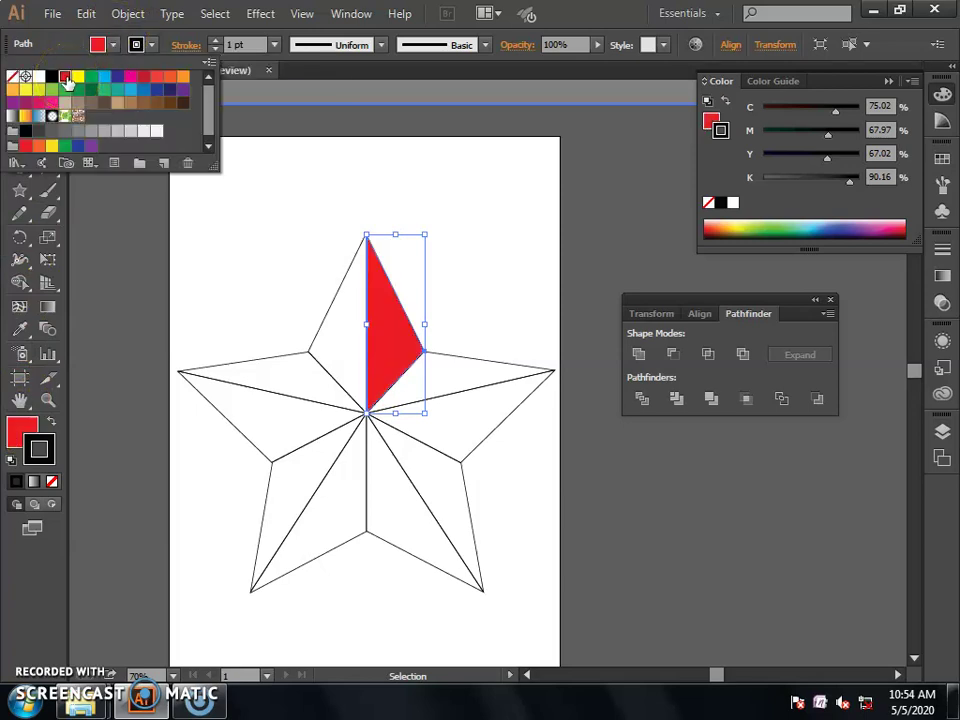
{"action": "left_click", "coordinate": [20, 437]}
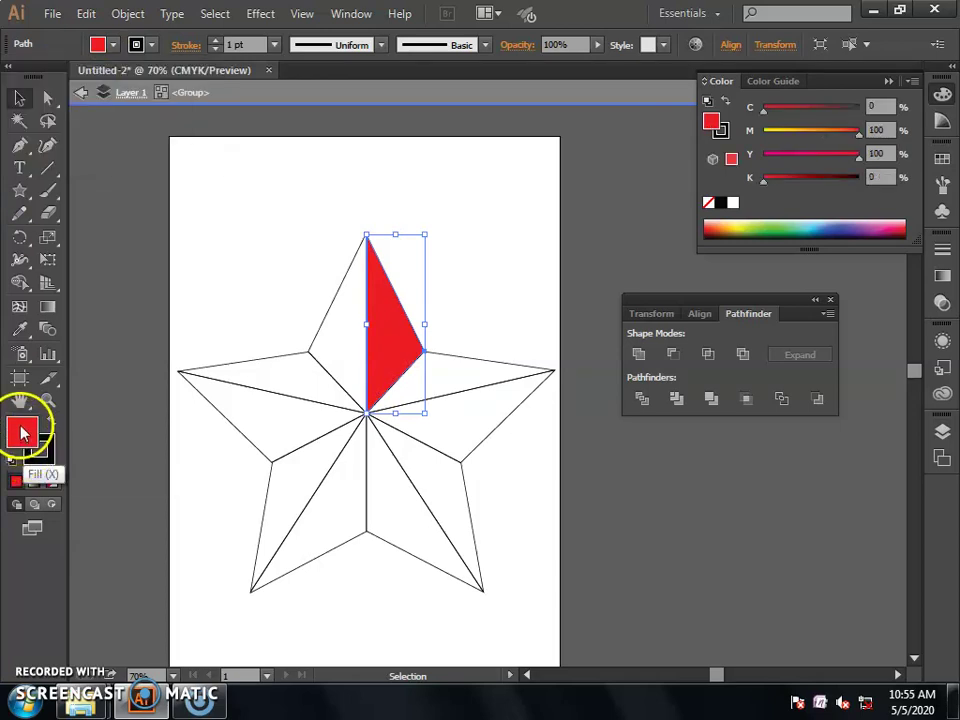
{"action": "double_click", "coordinate": [22, 437]}
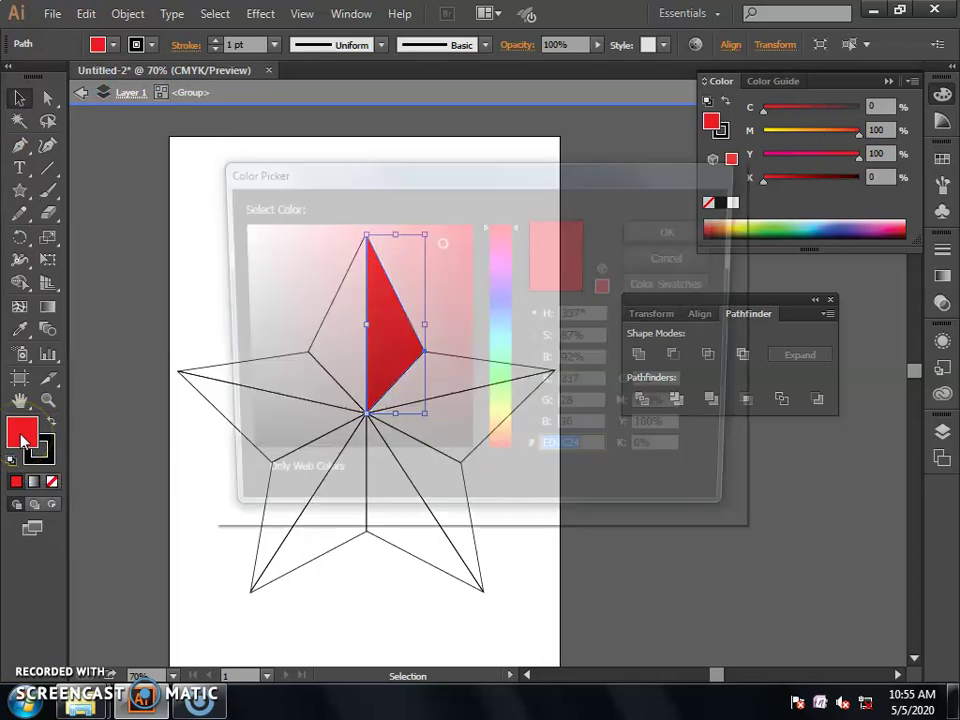
{"action": "left_click", "coordinate": [461, 271]}
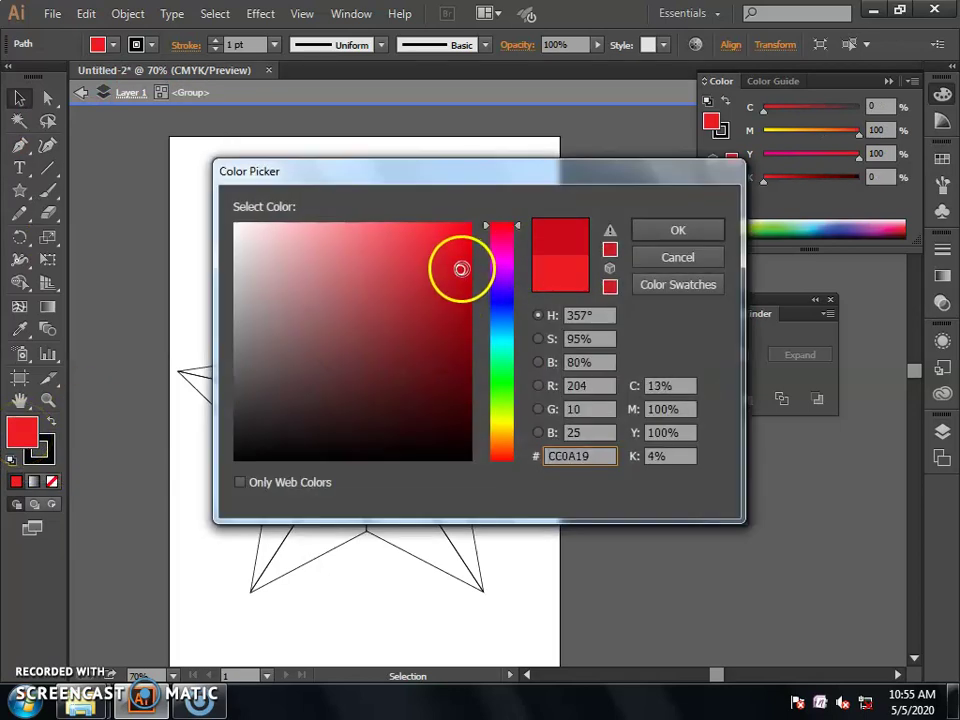
{"action": "left_click", "coordinate": [678, 230]}
{"action": "left_click", "coordinate": [456, 227]}
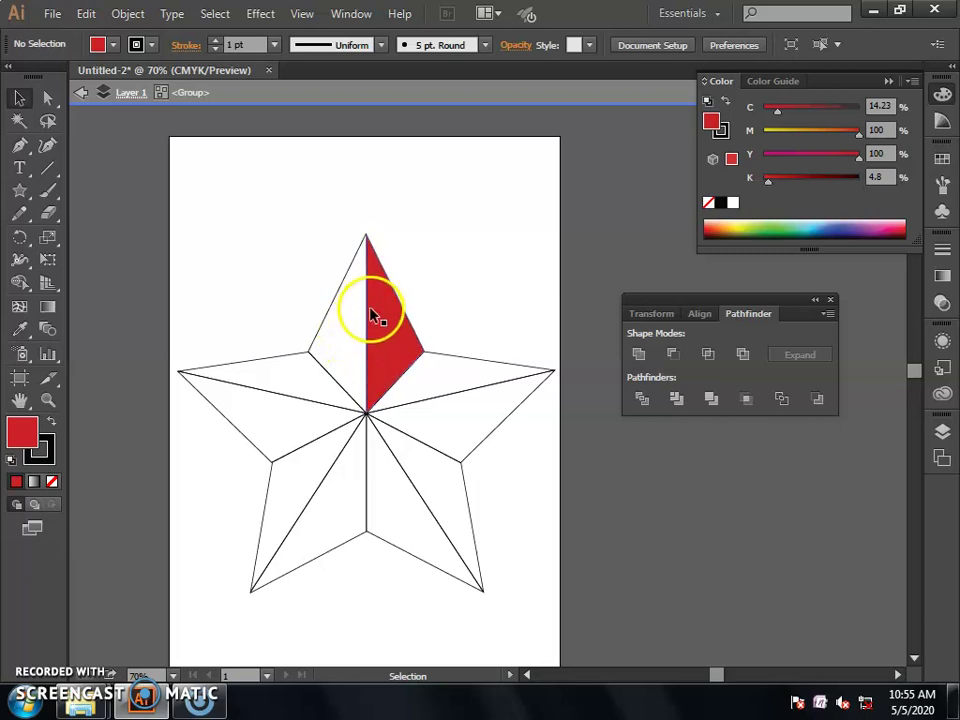
Step: Fill the top point's left facet with light pink FFB6BF
{"action": "double_click", "coordinate": [337, 297]}
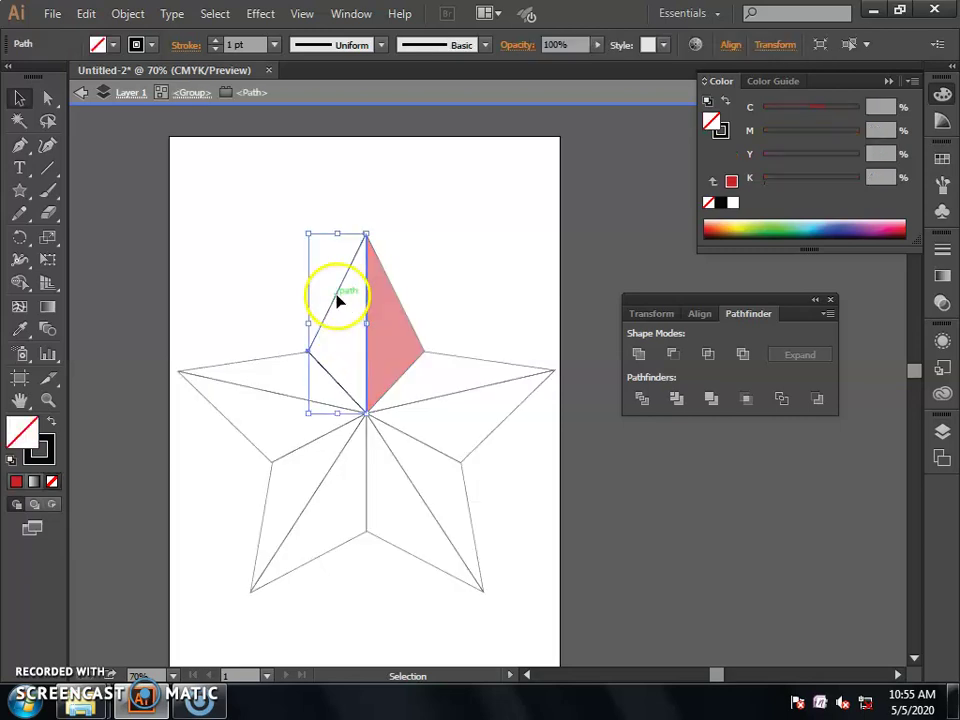
{"action": "left_click", "coordinate": [18, 483]}
{"action": "double_click", "coordinate": [22, 432]}
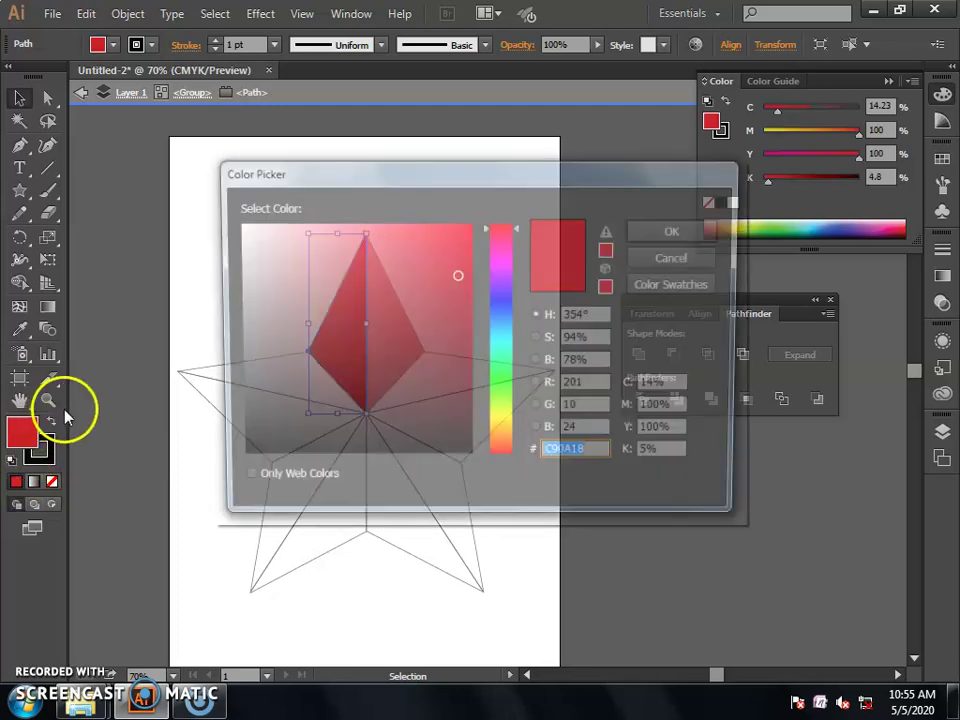
{"action": "left_click", "coordinate": [287, 218]}
{"action": "left_click_drag", "start_coordinate": [287, 218], "coordinate": [302, 221]}
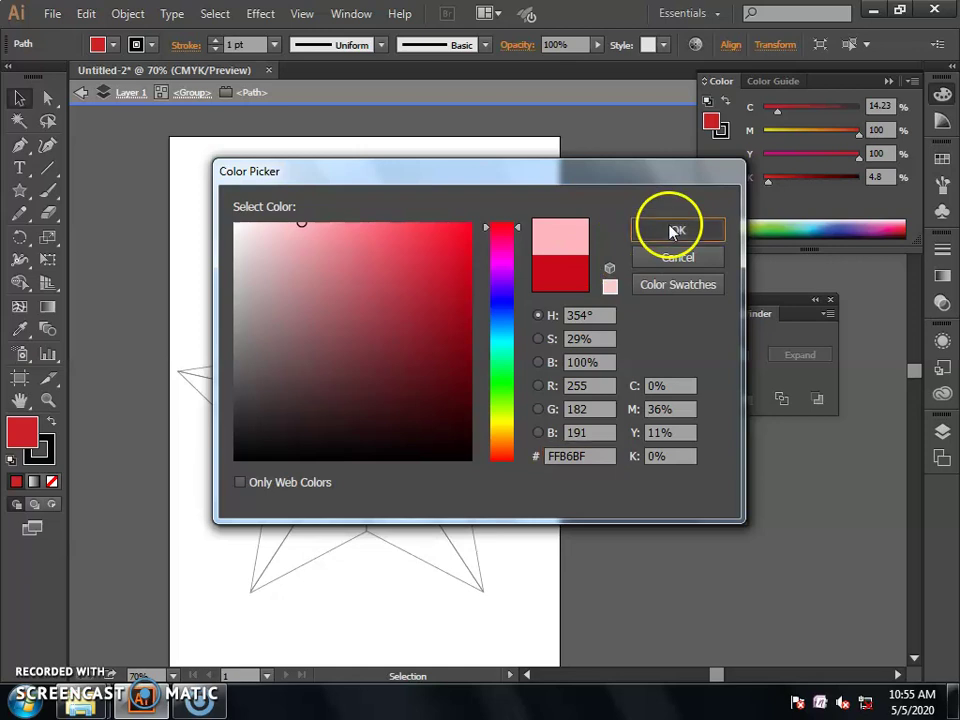
{"action": "left_click", "coordinate": [677, 229]}
{"action": "left_click", "coordinate": [508, 279]}
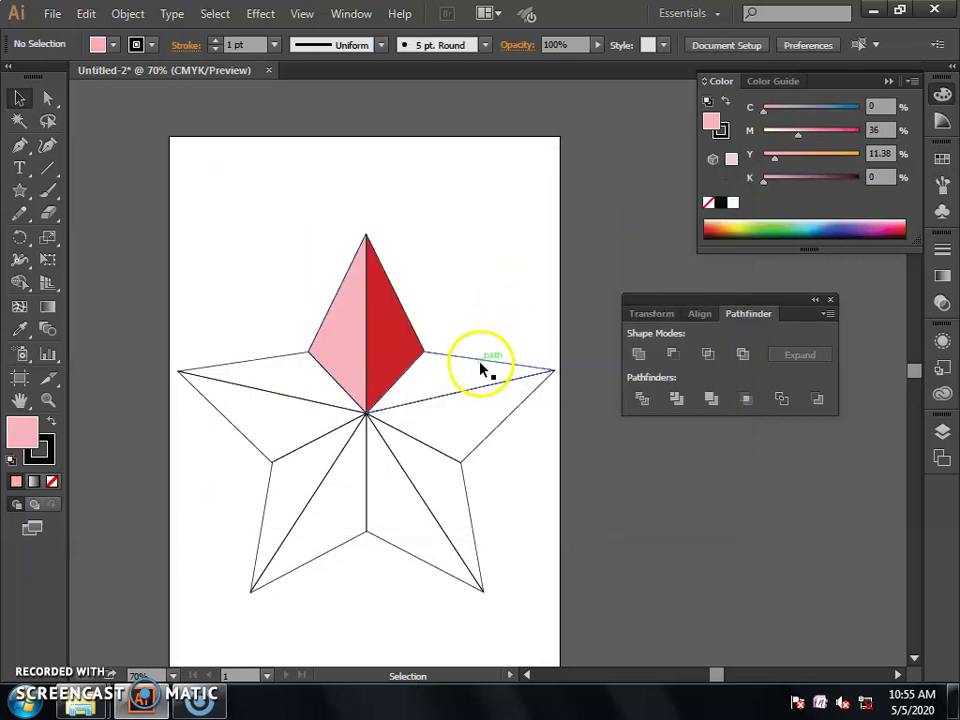
Step: Fill the right point's lower facet dark green and its upper facet light mint green
{"action": "left_click", "coordinate": [481, 369]}
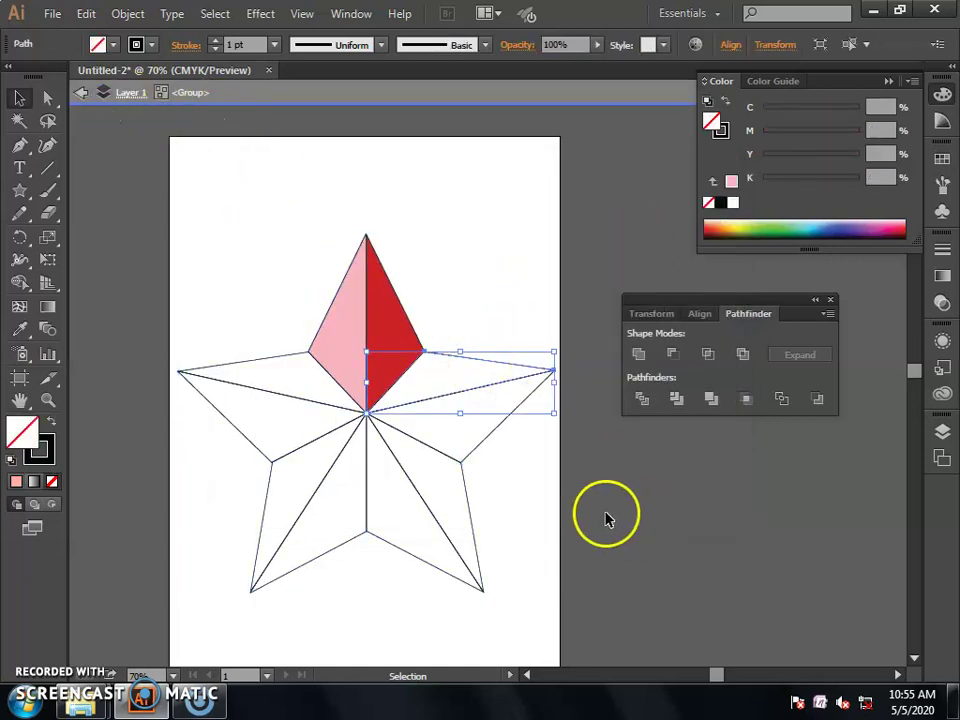
{"action": "left_click", "coordinate": [470, 456]}
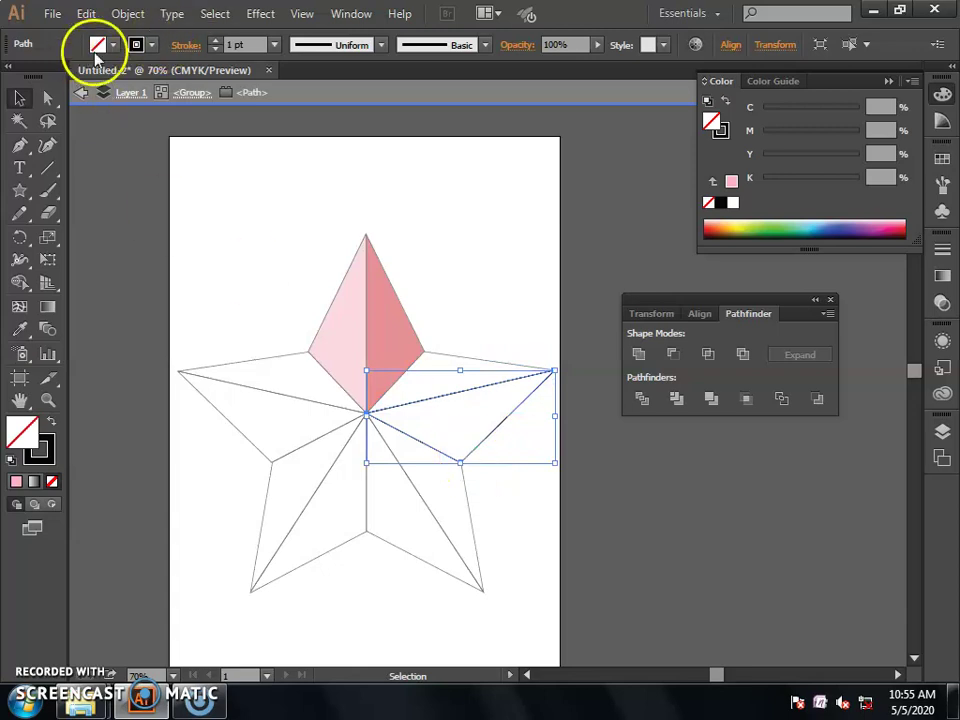
{"action": "left_click", "coordinate": [112, 47]}
{"action": "left_click", "coordinate": [92, 90]}
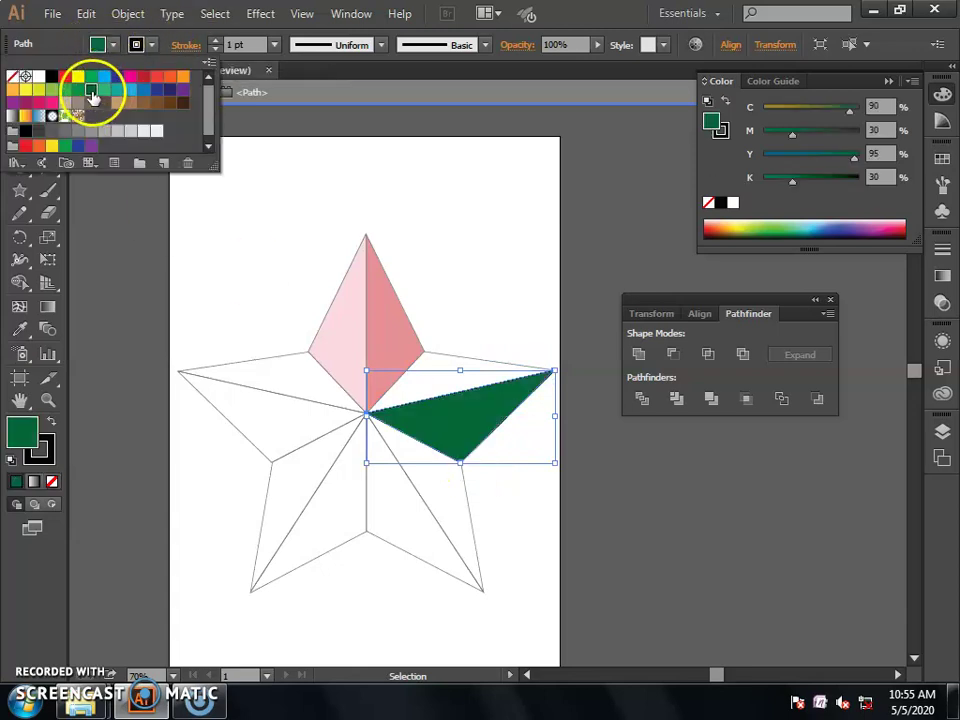
{"action": "left_click", "coordinate": [428, 252]}
{"action": "left_click", "coordinate": [467, 364]}
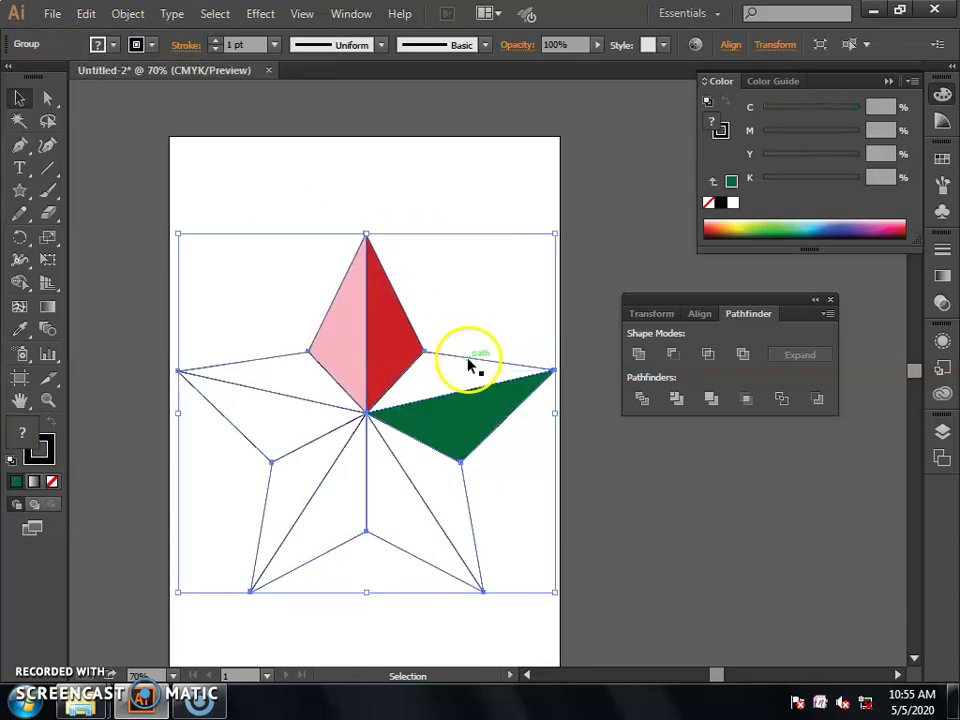
{"action": "double_click", "coordinate": [467, 364]}
{"action": "left_click", "coordinate": [15, 482]}
{"action": "double_click", "coordinate": [22, 434]}
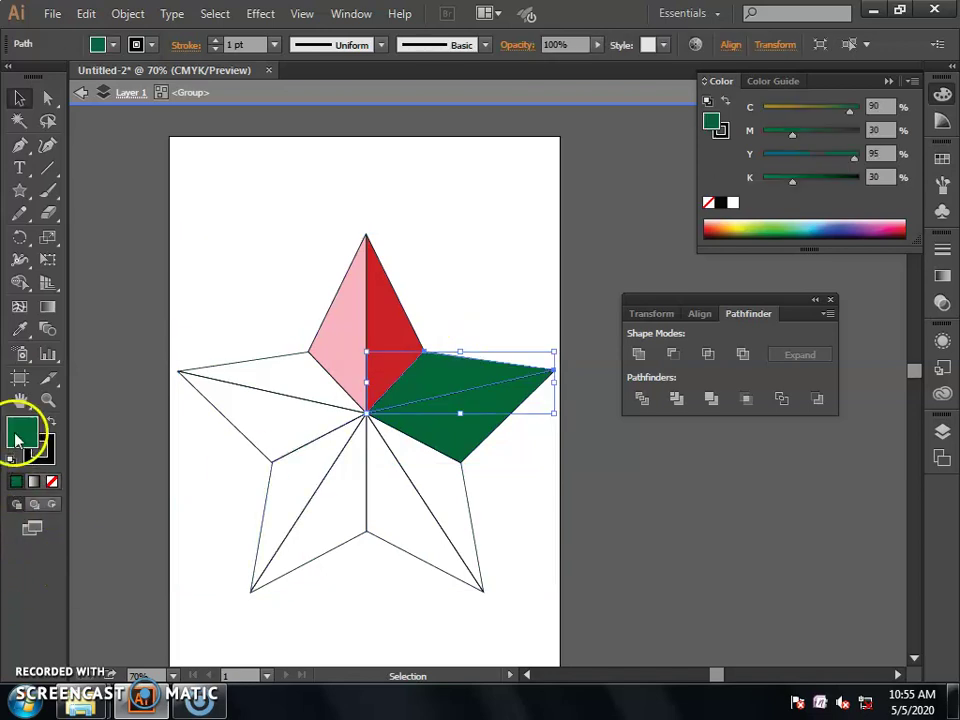
{"action": "left_click", "coordinate": [293, 221]}
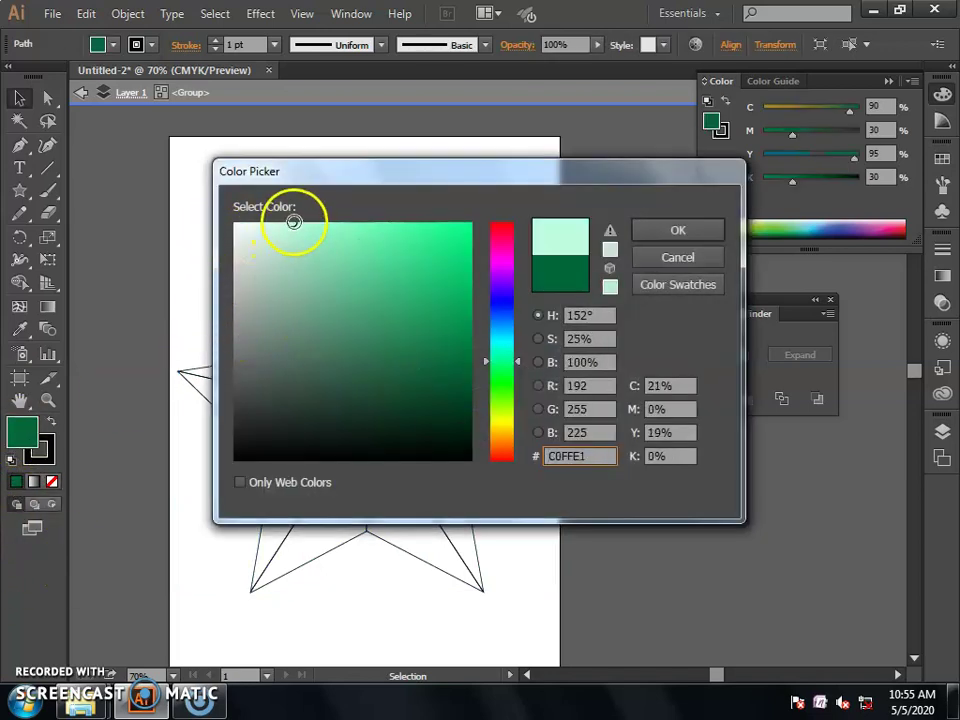
{"action": "left_click", "coordinate": [665, 230]}
{"action": "double_click", "coordinate": [525, 505]}
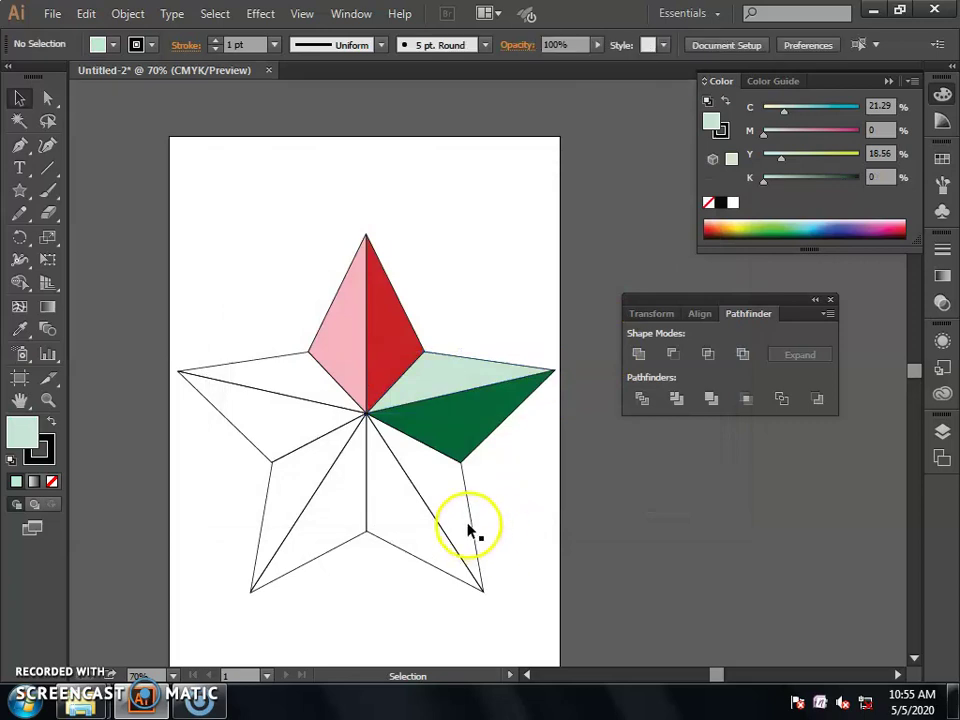
Step: Fill the lower-right point's inner facet with a darker orange
{"action": "double_click", "coordinate": [470, 530]}
{"action": "left_click", "coordinate": [470, 530]}
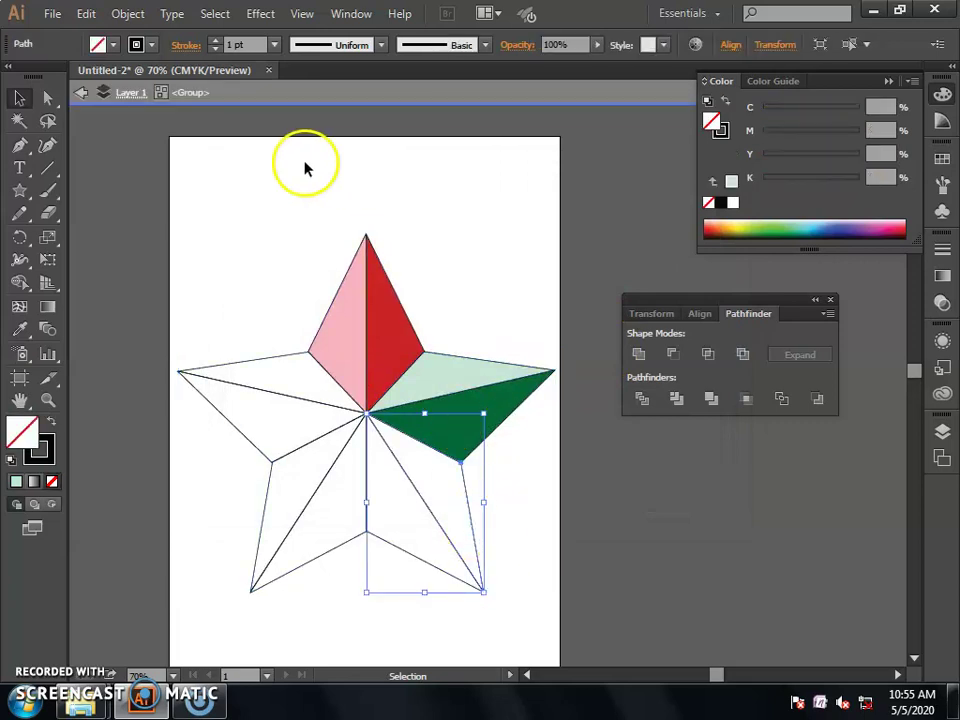
{"action": "left_click", "coordinate": [432, 578]}
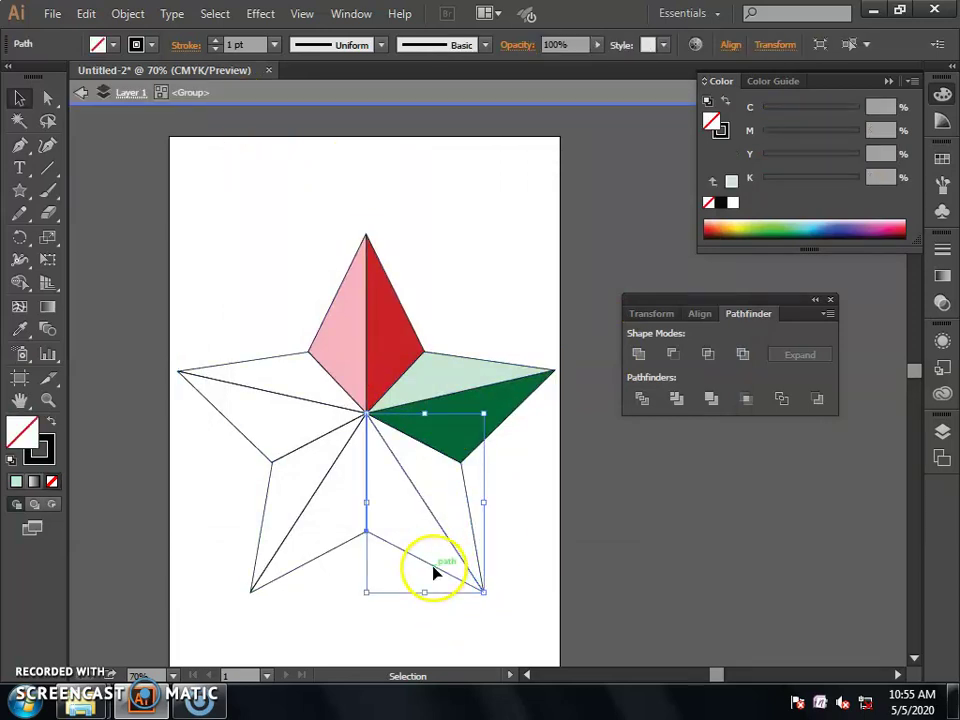
{"action": "left_click", "coordinate": [108, 44]}
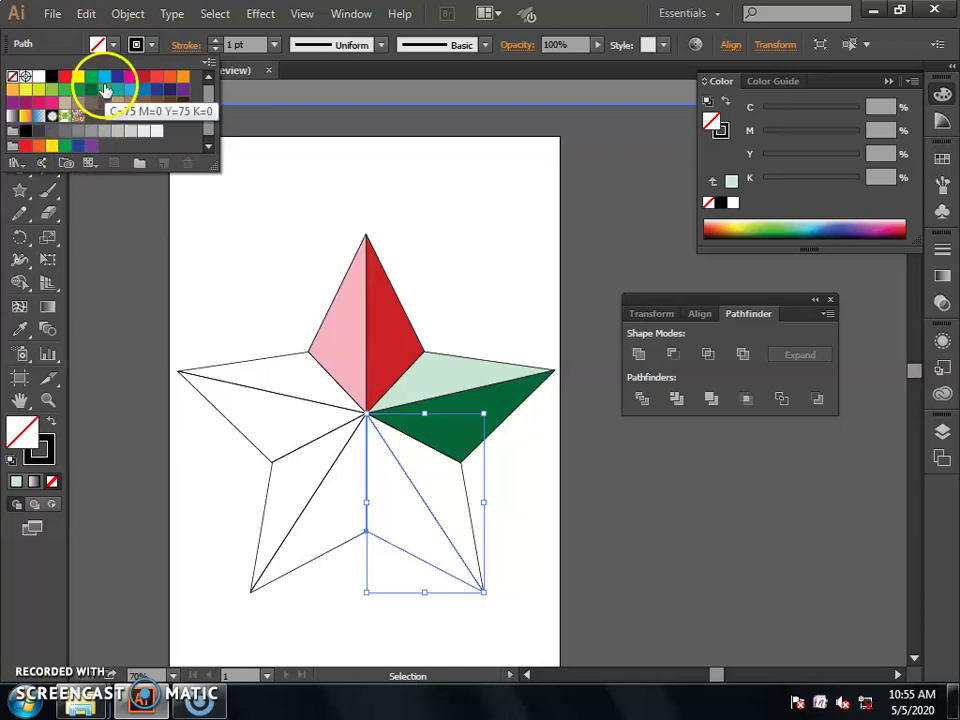
{"action": "left_click", "coordinate": [183, 77]}
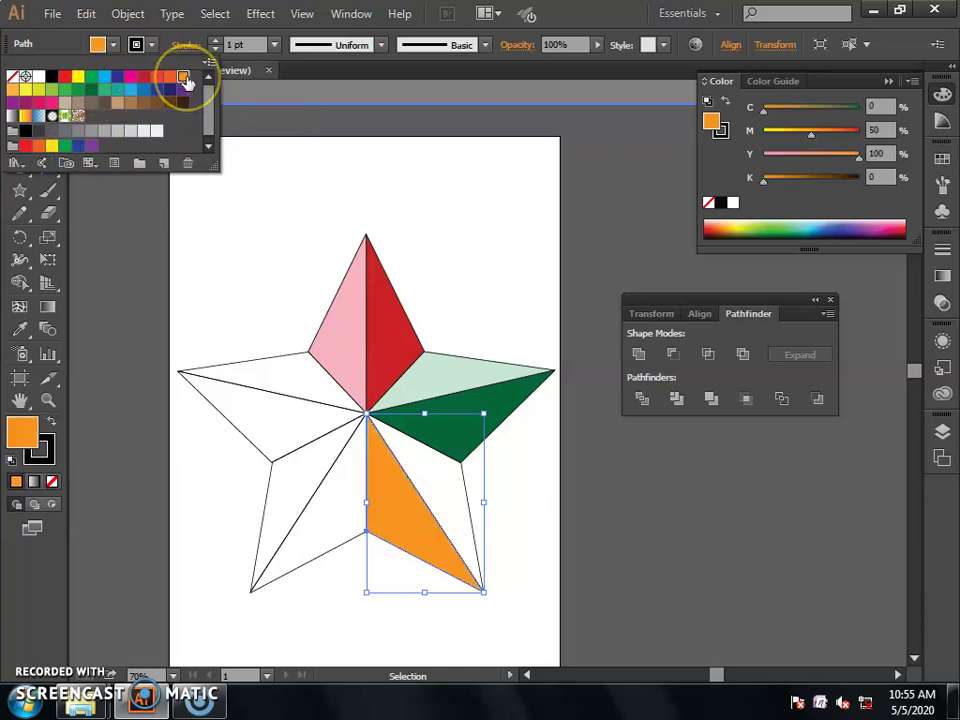
{"action": "double_click", "coordinate": [22, 432]}
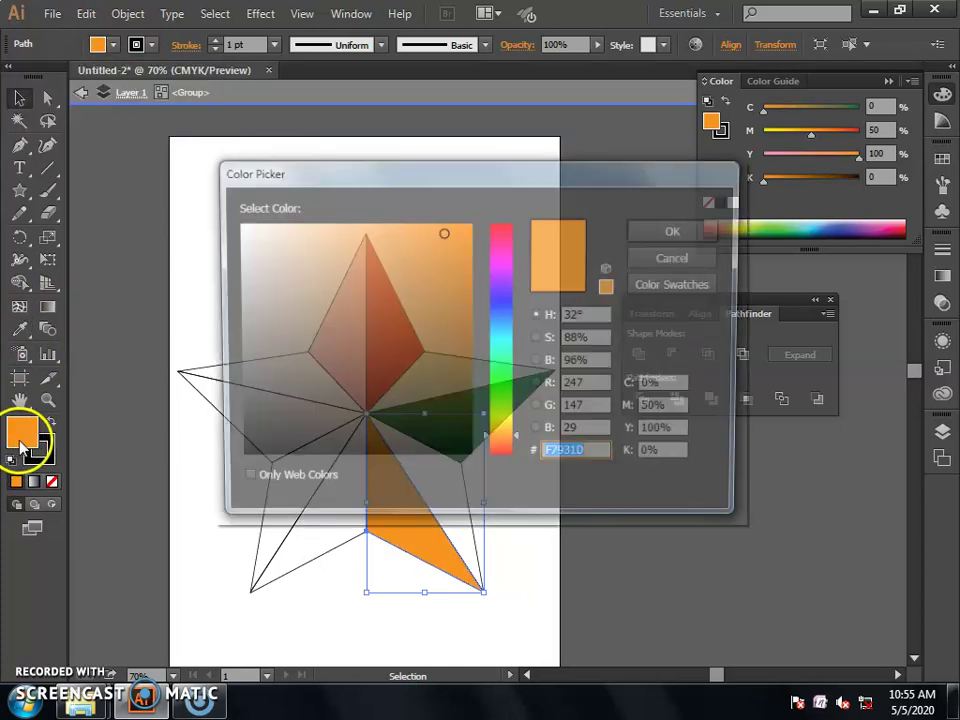
{"action": "mouse_move", "coordinate": [448, 281]}
{"action": "left_mouse_down"}
{"action": "mouse_move", "coordinate": [455, 250]}
{"action": "mouse_move", "coordinate": [476, 242]}
{"action": "mouse_move", "coordinate": [476, 250]}
{"action": "left_mouse_up"}
{"action": "left_click", "coordinate": [680, 232]}
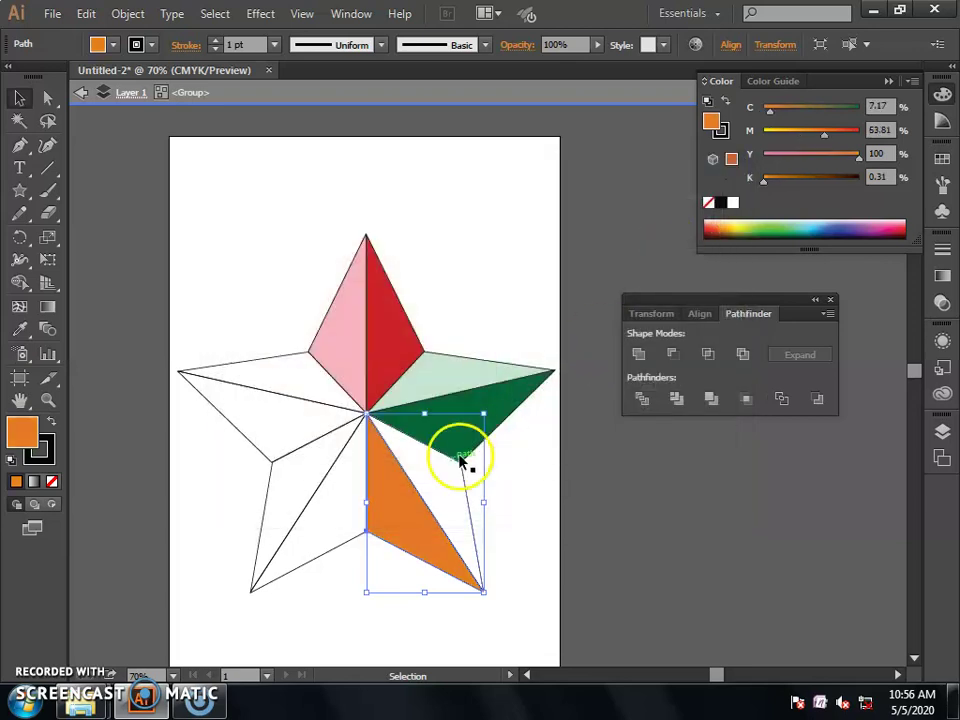
{"action": "left_click", "coordinate": [497, 530]}
Step: Fill the lower-right point's outer facet with pale peach
{"action": "left_click", "coordinate": [466, 516]}
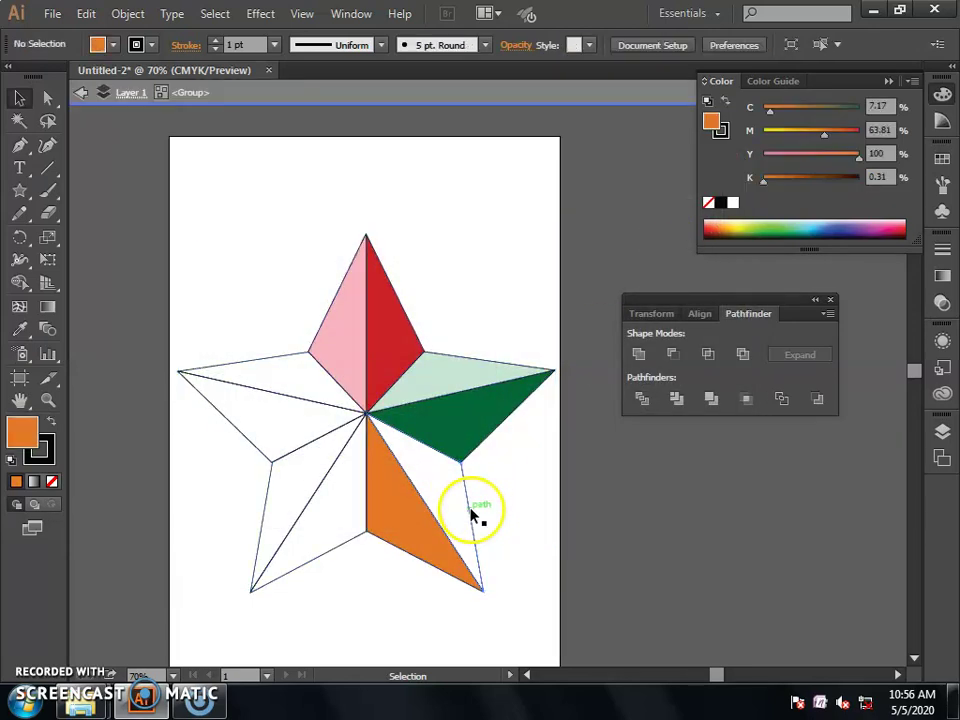
{"action": "left_click", "coordinate": [15, 481]}
{"action": "double_click", "coordinate": [22, 432]}
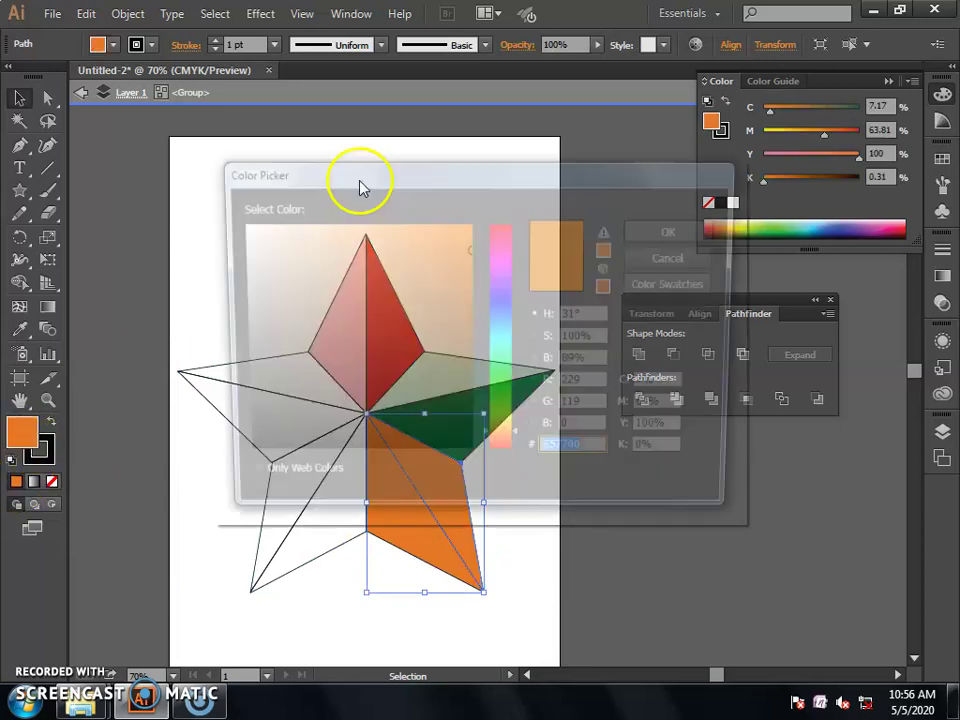
{"action": "left_click_drag", "start_coordinate": [311, 234], "coordinate": [326, 217]}
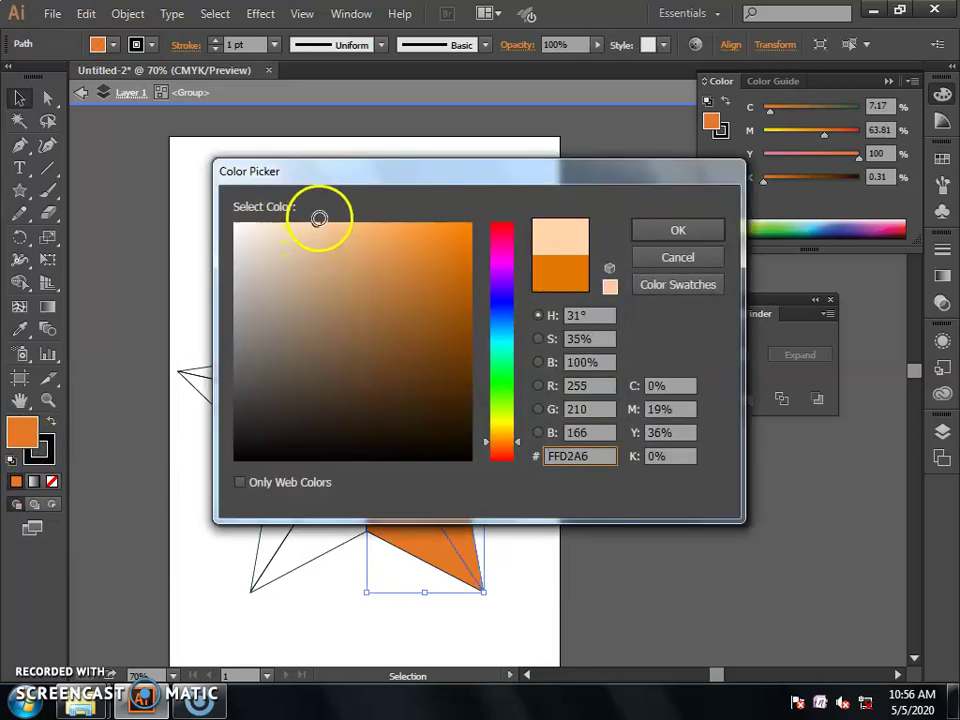
{"action": "left_click", "coordinate": [674, 231]}
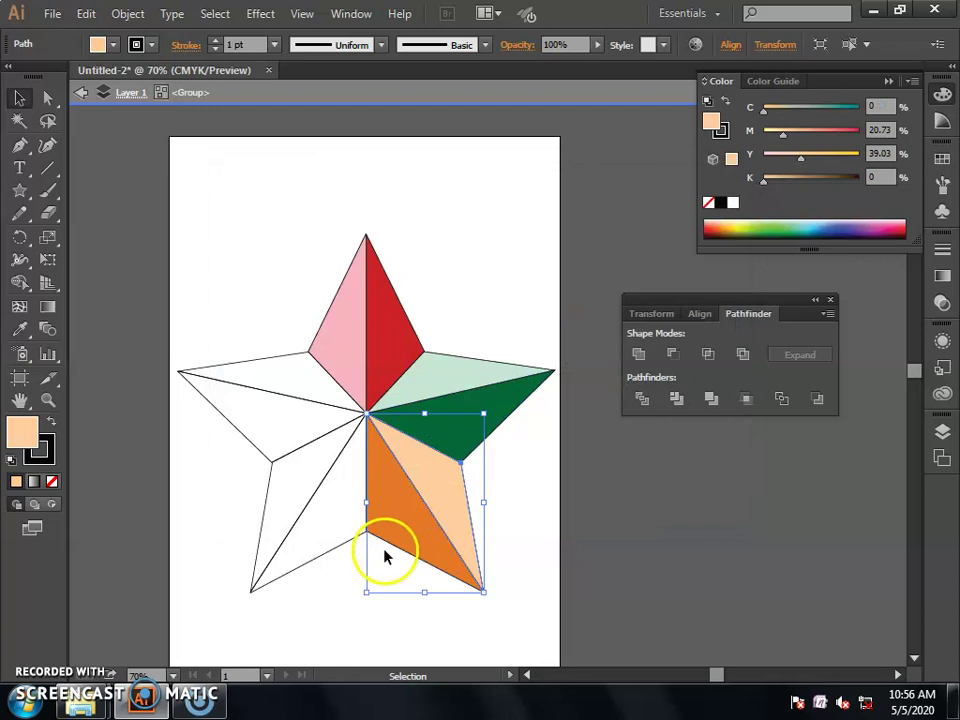
{"action": "left_click", "coordinate": [361, 592]}
{"action": "double_click", "coordinate": [326, 557]}
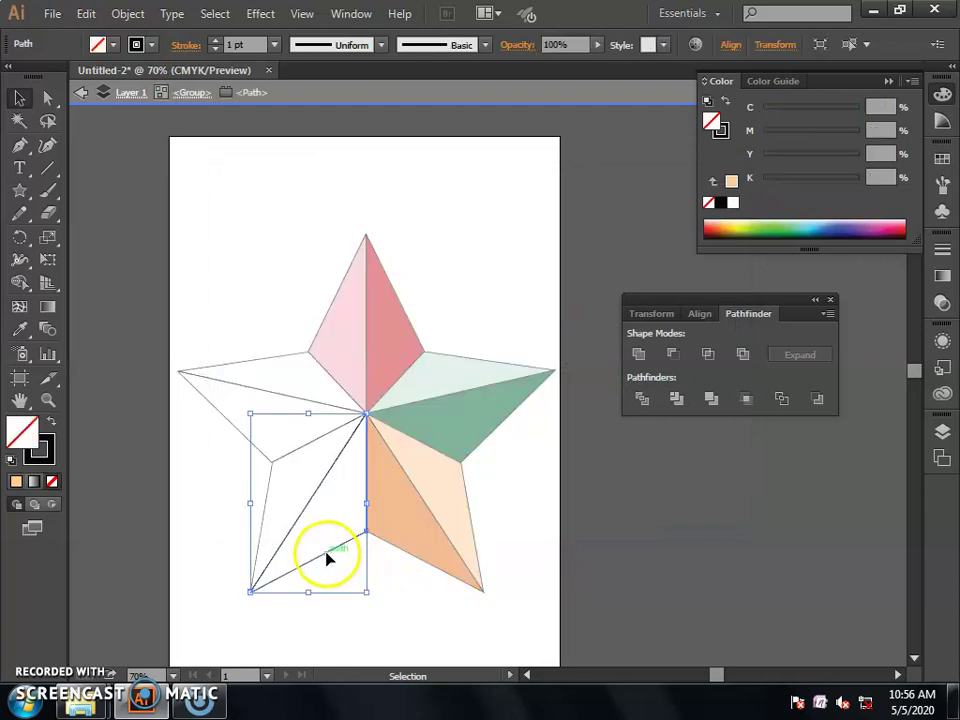
Step: Fill the lower-left point's inner facet with light pink FFAEE2
{"action": "left_click", "coordinate": [113, 46]}
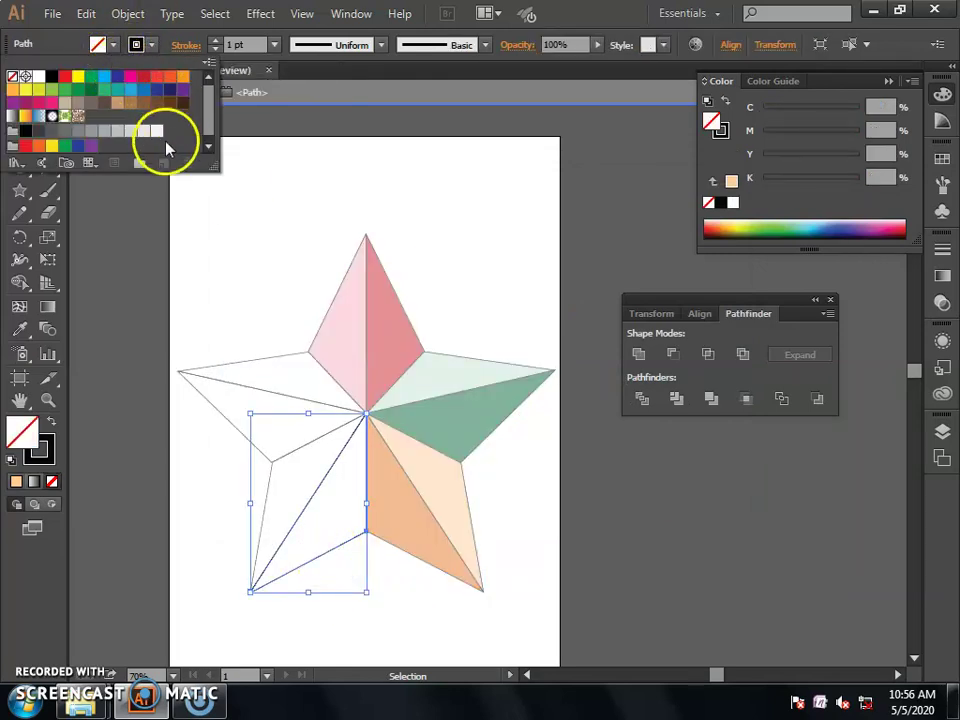
{"action": "left_click", "coordinate": [130, 77]}
{"action": "double_click", "coordinate": [25, 434]}
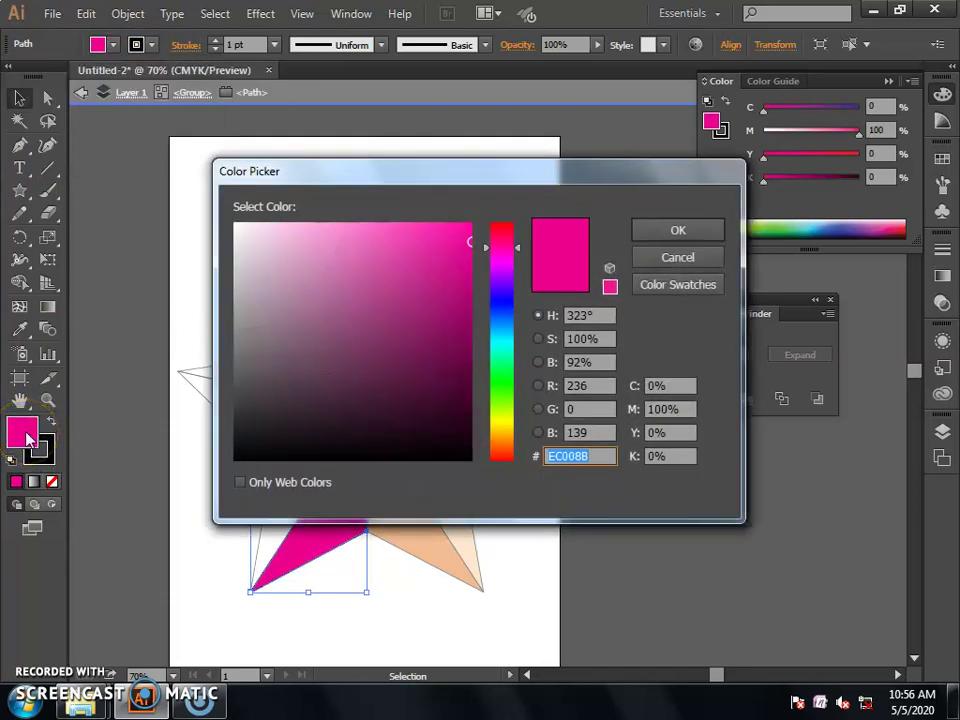
{"action": "key", "text": "Return"}
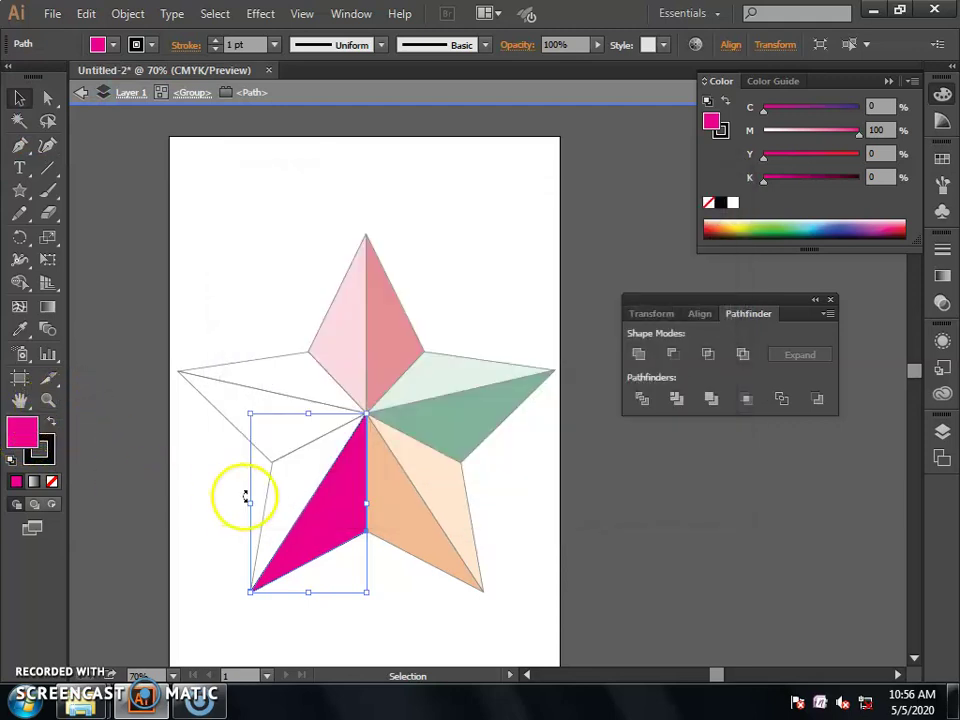
{"action": "double_click", "coordinate": [20, 438]}
{"action": "left_click", "coordinate": [312, 222]}
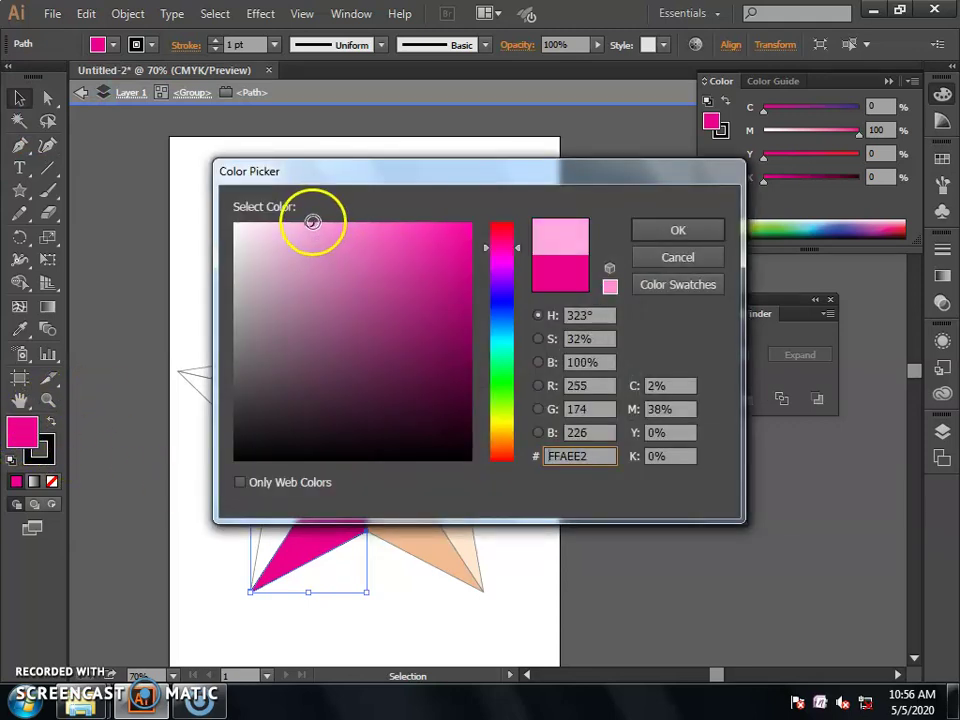
{"action": "left_click", "coordinate": [651, 234]}
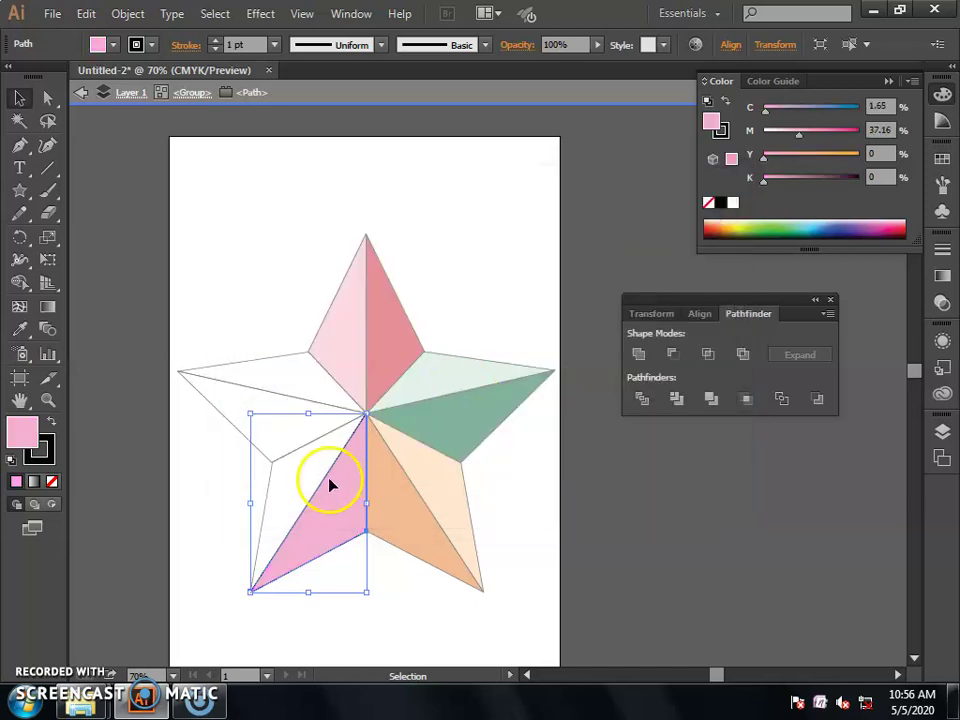
Step: Fill the lower-left point's outer facet with magenta DD0099
{"action": "double_click", "coordinate": [228, 497]}
{"action": "double_click", "coordinate": [268, 503]}
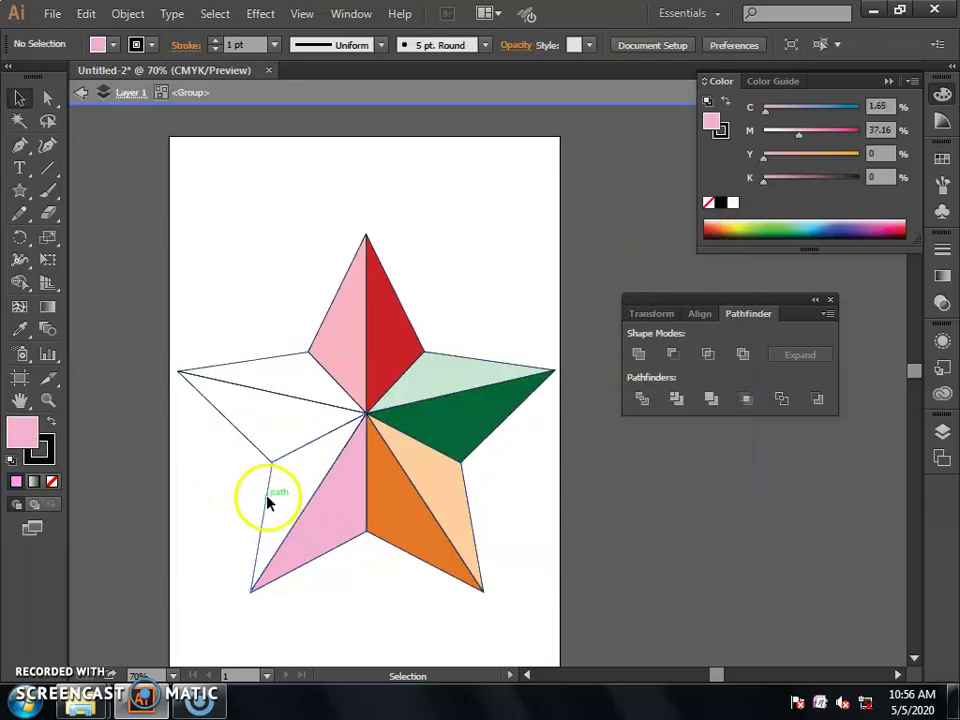
{"action": "left_click", "coordinate": [16, 481]}
{"action": "double_click", "coordinate": [22, 432]}
{"action": "left_click", "coordinate": [473, 282]}
{"action": "left_click_drag", "start_coordinate": [473, 282], "coordinate": [474, 250]}
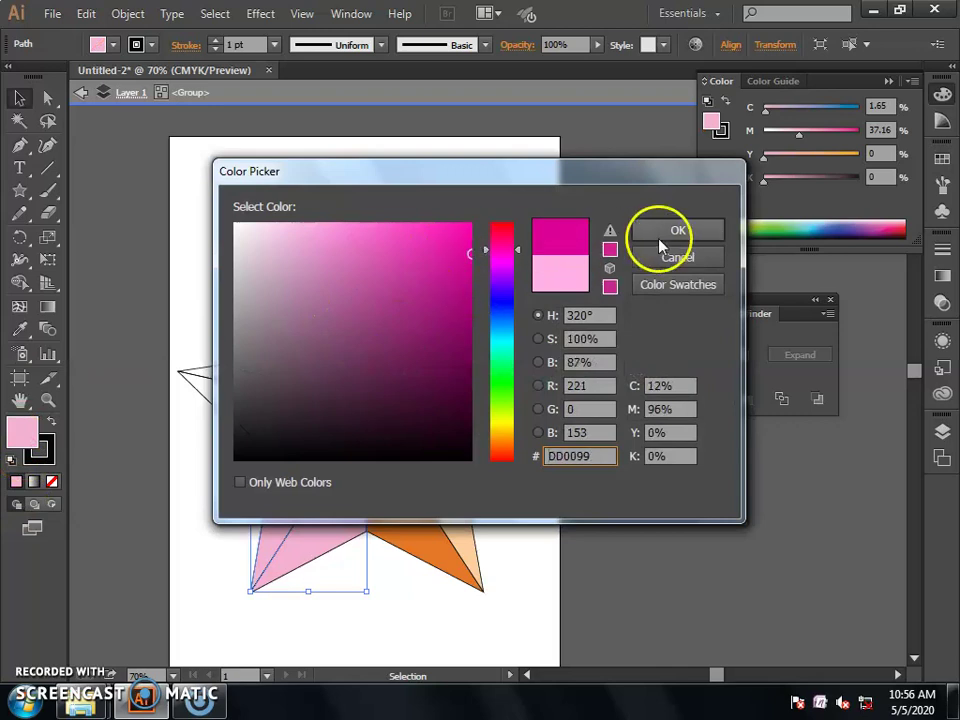
{"action": "left_click", "coordinate": [666, 230]}
{"action": "double_click", "coordinate": [223, 473]}
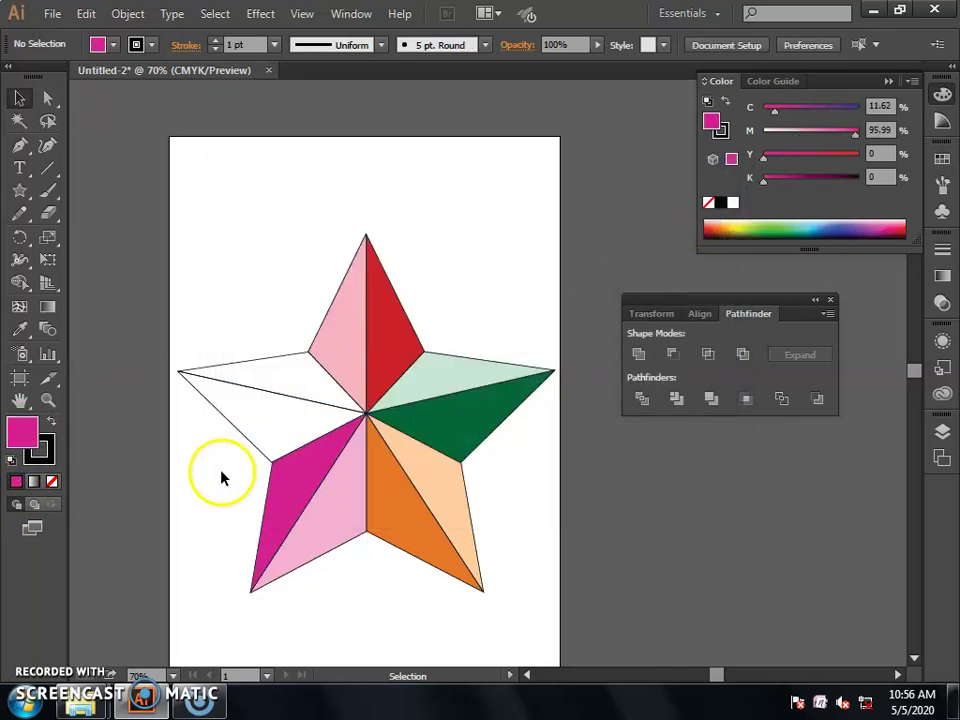
Step: Fill the left point's upper facet with the dark blue 2A388F swatch
{"action": "double_click", "coordinate": [220, 414]}
{"action": "double_click", "coordinate": [243, 368]}
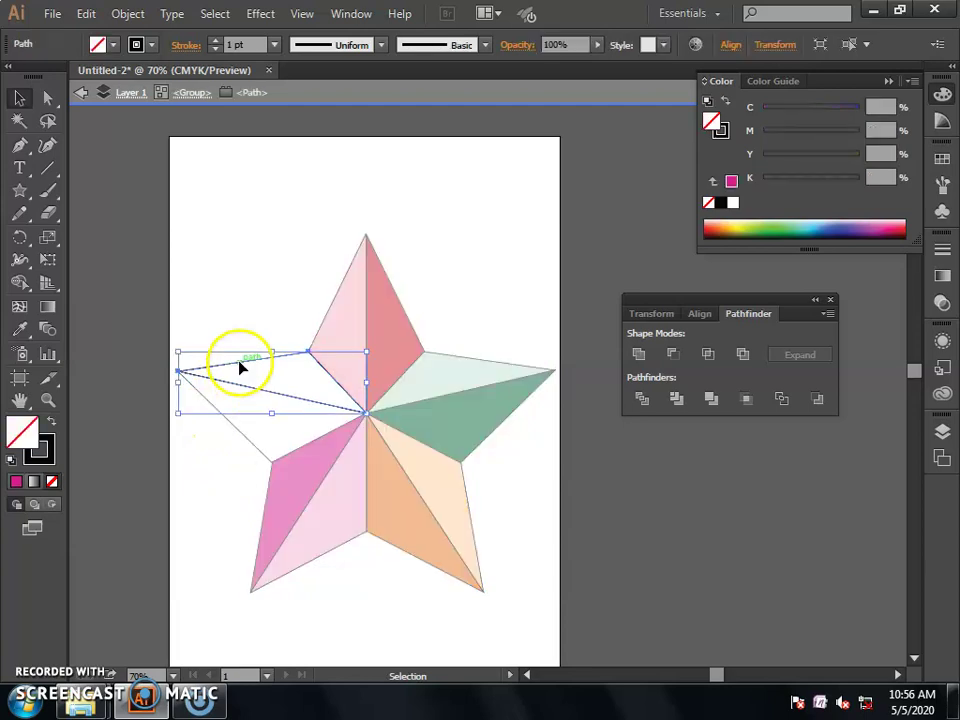
{"action": "left_click", "coordinate": [108, 44]}
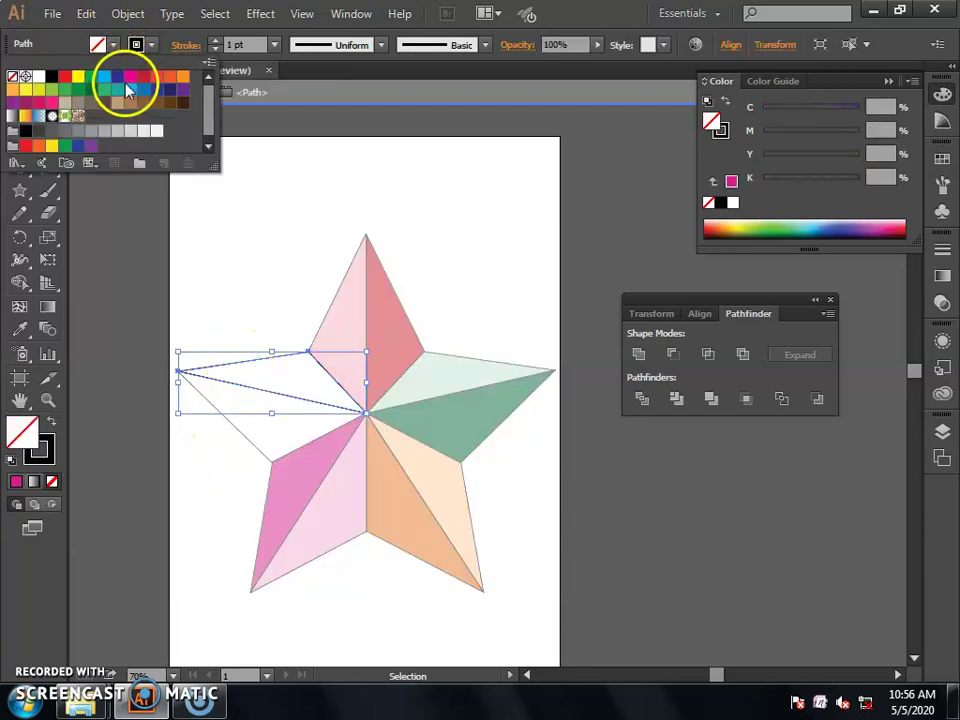
{"action": "left_click", "coordinate": [162, 89]}
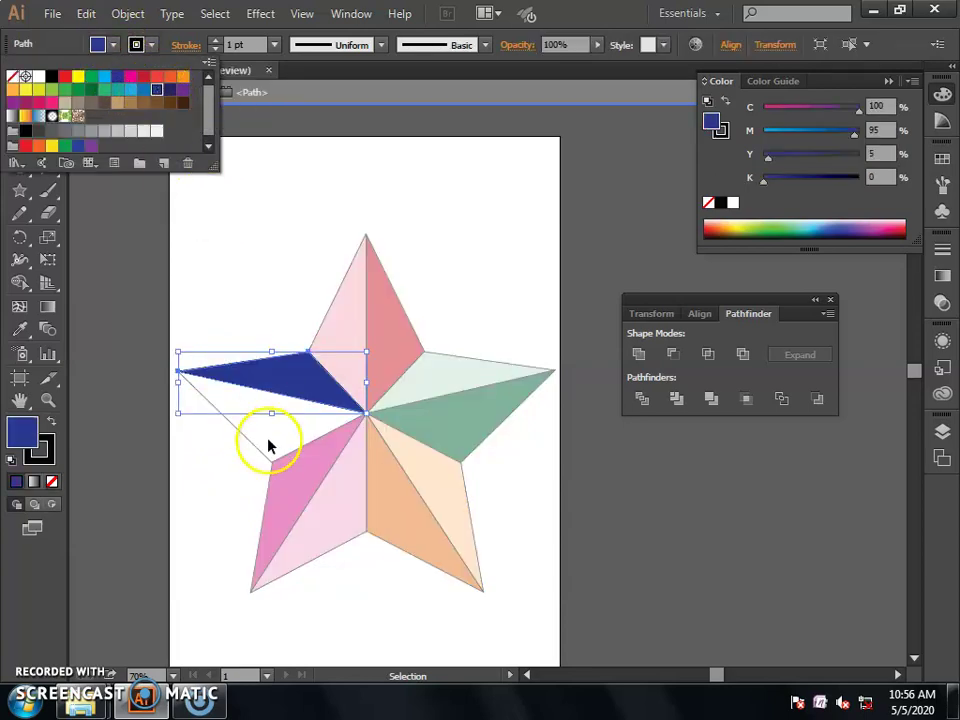
{"action": "key", "text": "Escape"}
{"action": "left_click", "coordinate": [248, 445]}
Step: Fill the left point's lower facet with pale blue B8C4FF
{"action": "double_click", "coordinate": [248, 445]}
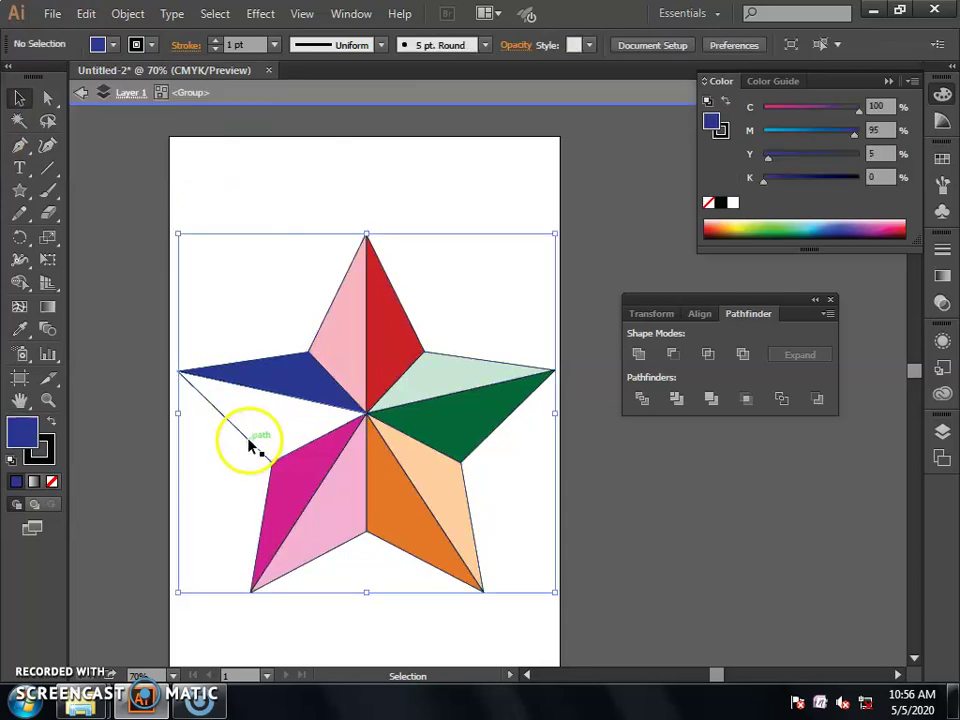
{"action": "left_click", "coordinate": [248, 445]}
{"action": "left_click", "coordinate": [16, 482]}
{"action": "double_click", "coordinate": [25, 432]}
{"action": "mouse_move", "coordinate": [302, 347]}
{"action": "left_mouse_down"}
{"action": "mouse_move", "coordinate": [285, 220]}
{"action": "mouse_move", "coordinate": [301, 218]}
{"action": "left_mouse_up"}
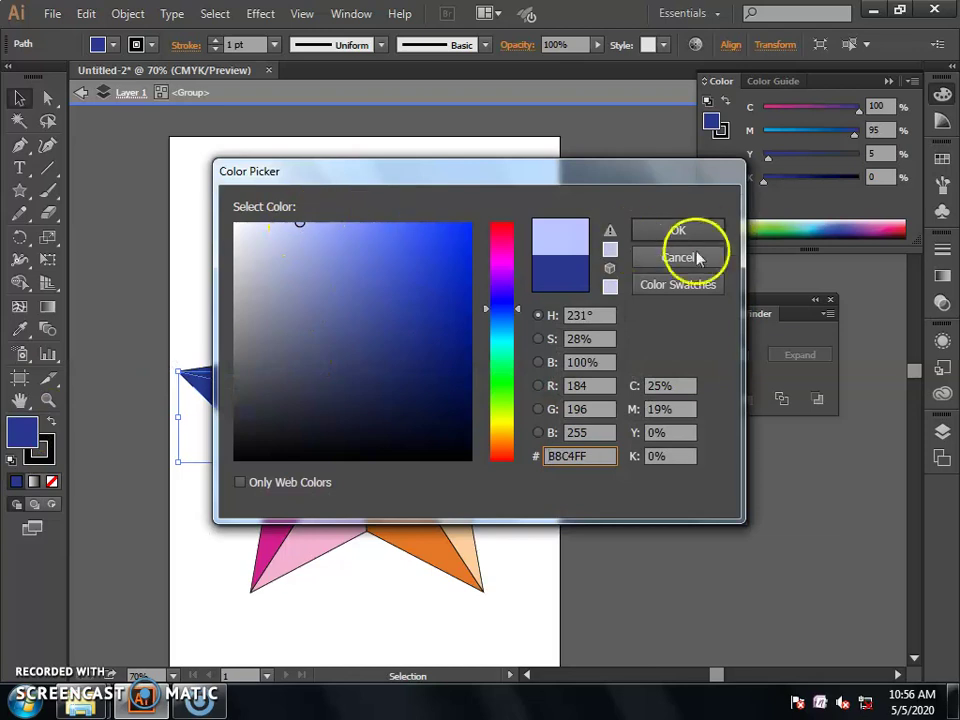
{"action": "left_click", "coordinate": [708, 228]}
{"action": "double_click", "coordinate": [513, 502]}
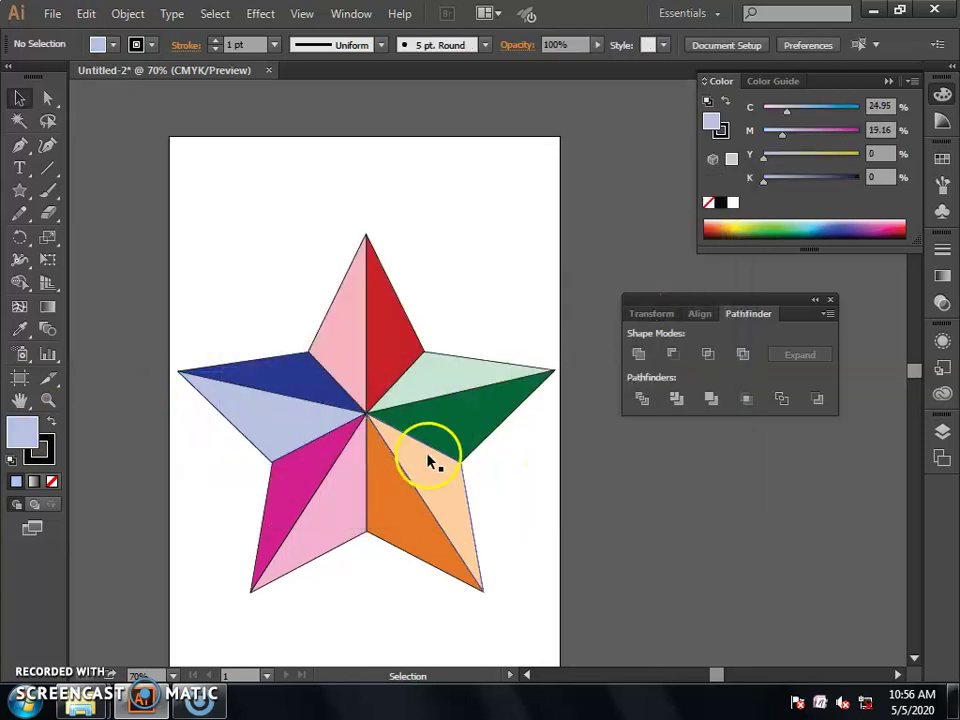
{"action": "left_click_drag", "start_coordinate": [171, 199], "coordinate": [538, 606]}
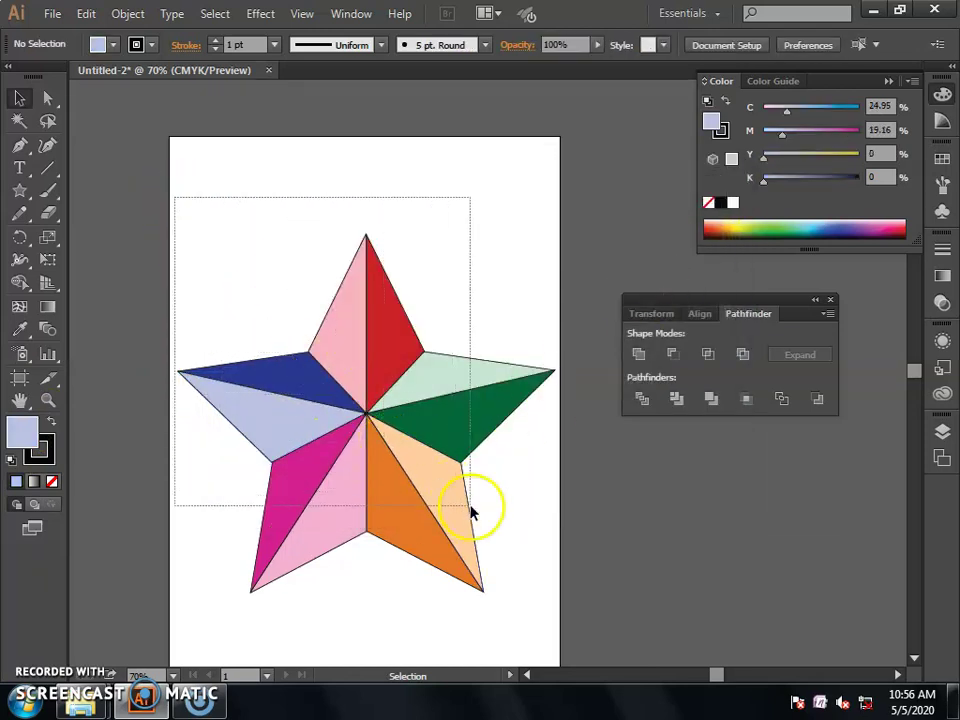
Step: Select the whole star and nudge it slightly upward on the page
{"action": "left_click", "coordinate": [262, 188]}
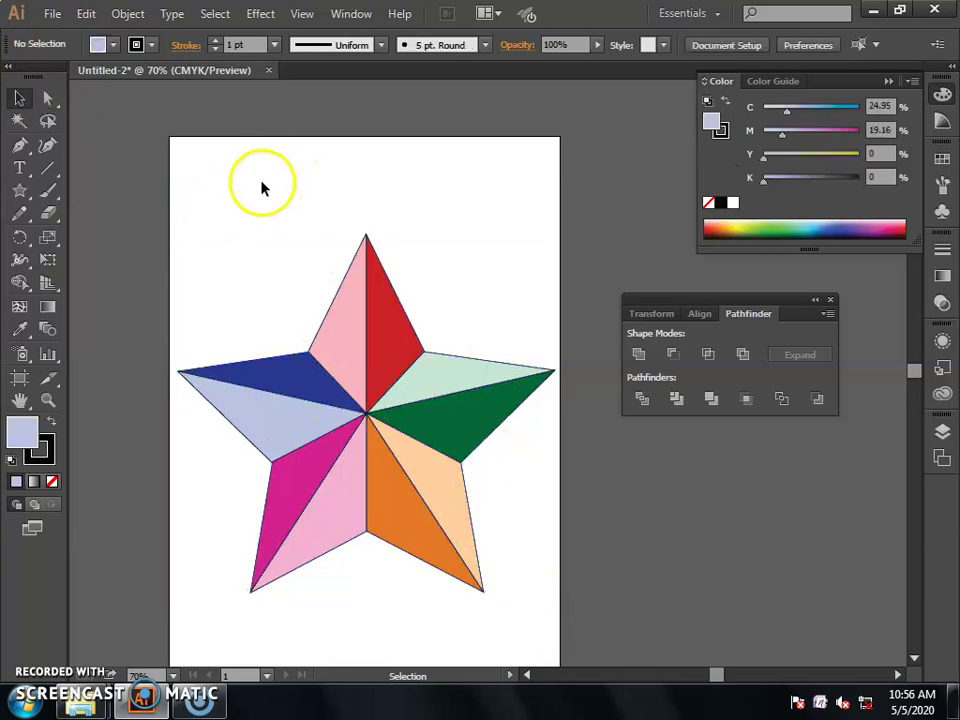
{"action": "left_click_drag", "start_coordinate": [181, 203], "coordinate": [555, 645]}
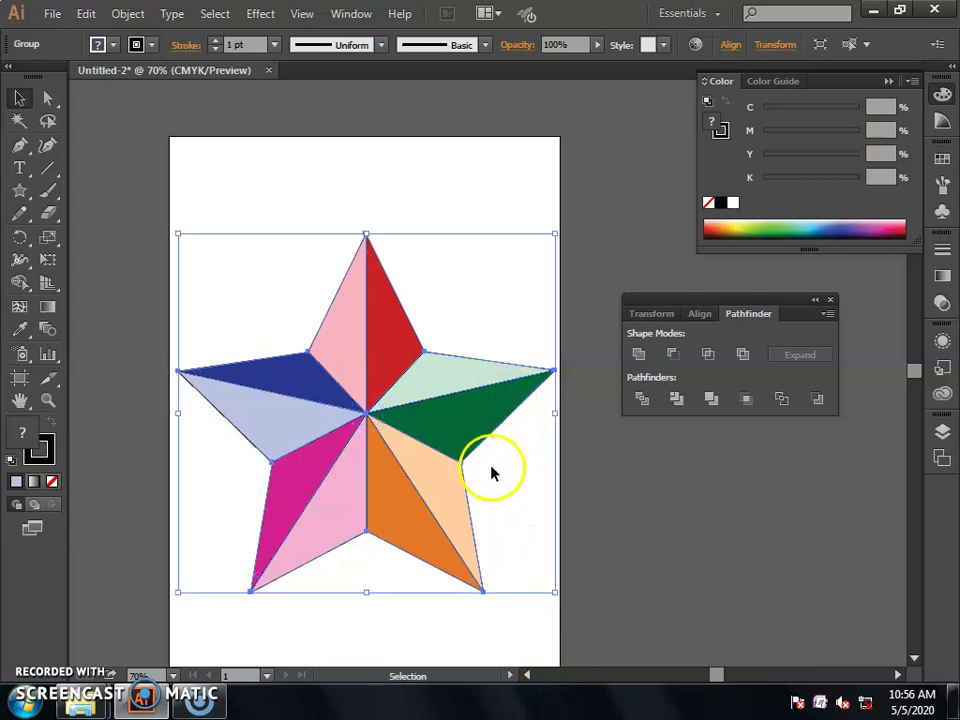
{"action": "left_click_drag", "start_coordinate": [368, 395], "coordinate": [362, 388]}
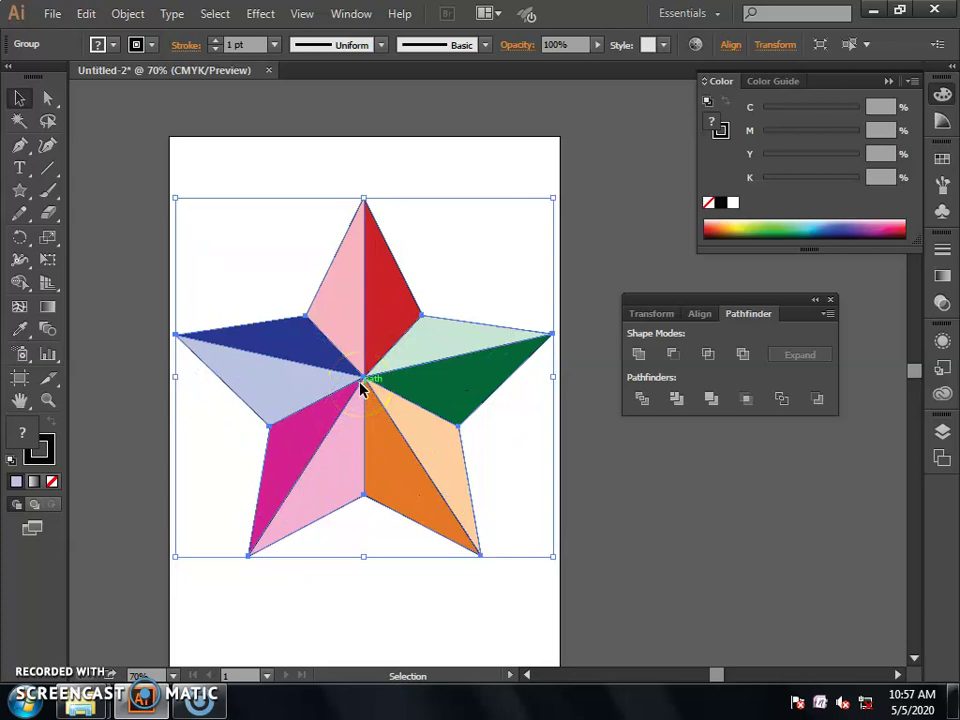
Step: Set the star's stroke to None so no facet has an outline
{"action": "left_click", "coordinate": [49, 455]}
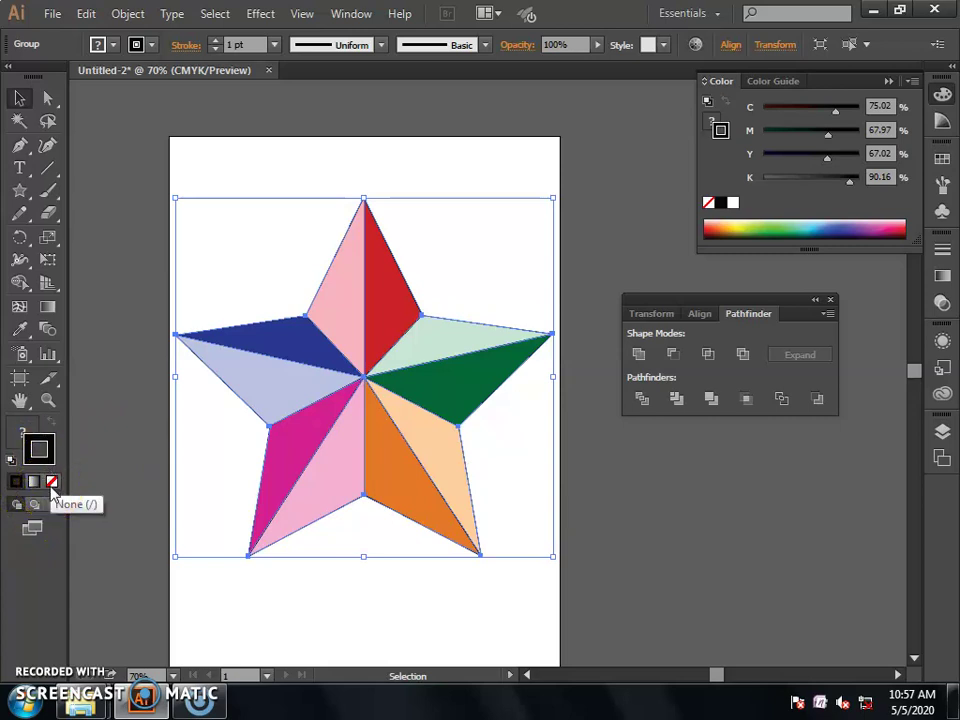
{"action": "left_click", "coordinate": [51, 486]}
{"action": "left_click", "coordinate": [285, 576]}
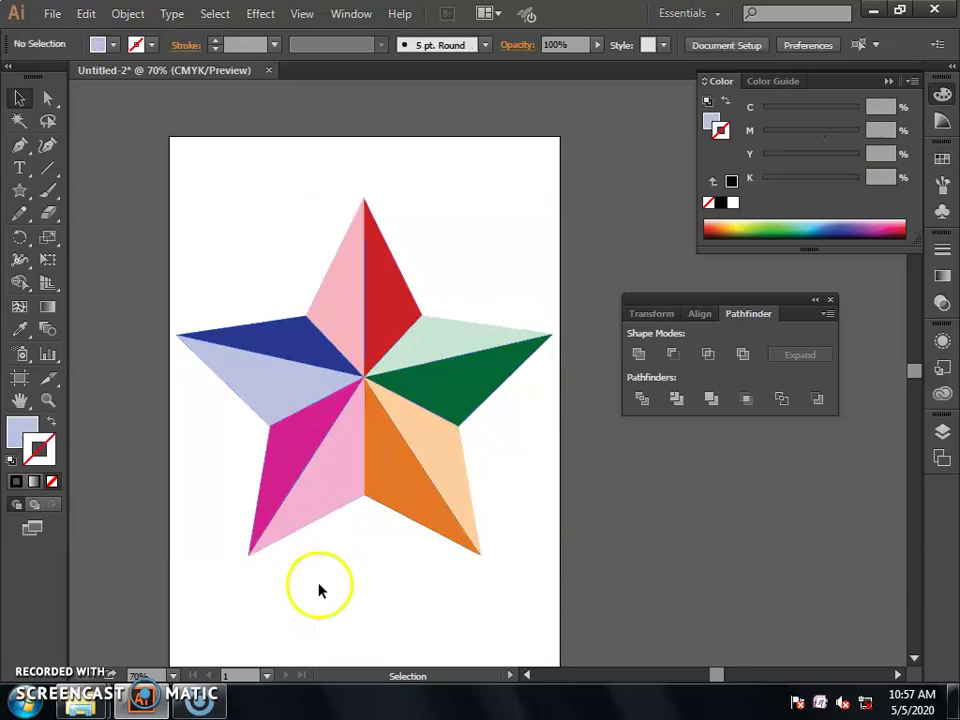
{"action": "left_click_drag", "start_coordinate": [170, 184], "coordinate": [521, 617]}
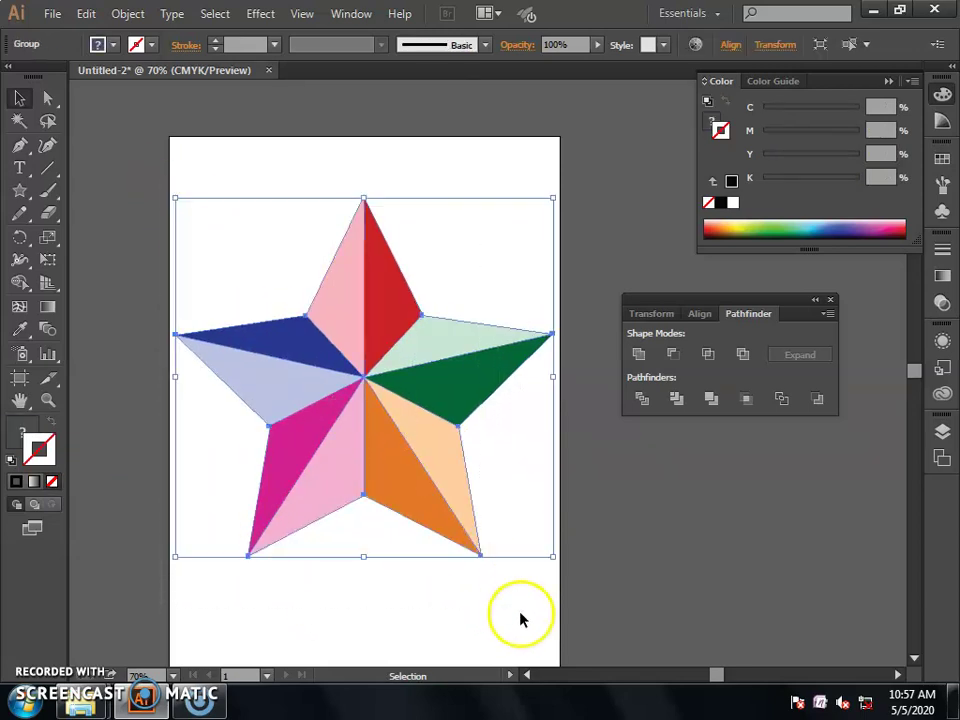
{"action": "key", "text": "a"}
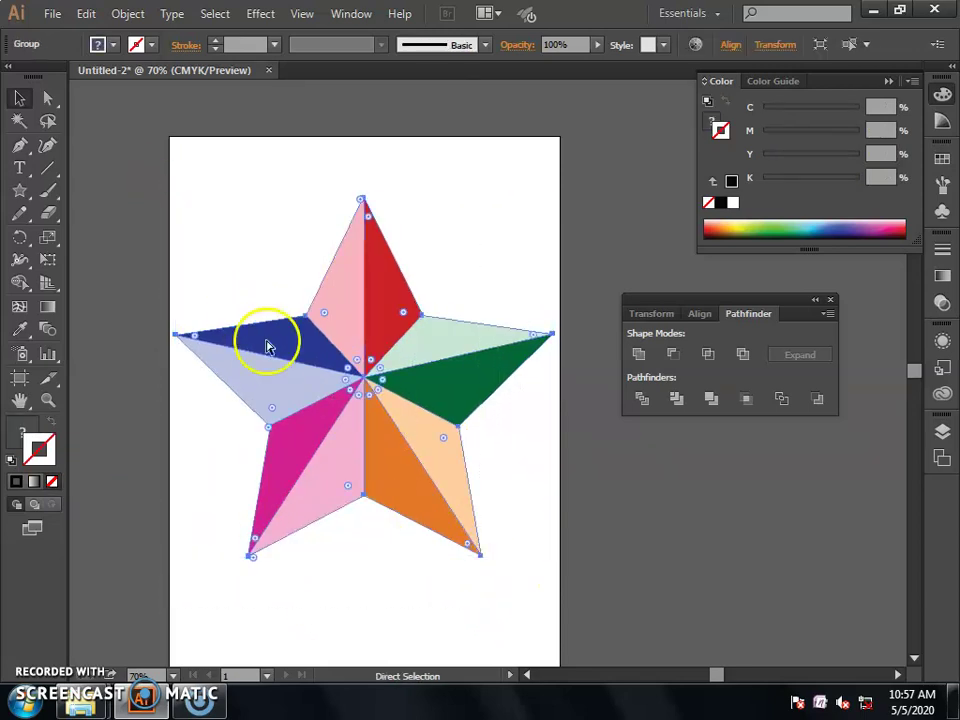
{"action": "key", "text": "v"}
{"action": "left_click", "coordinate": [412, 612]}
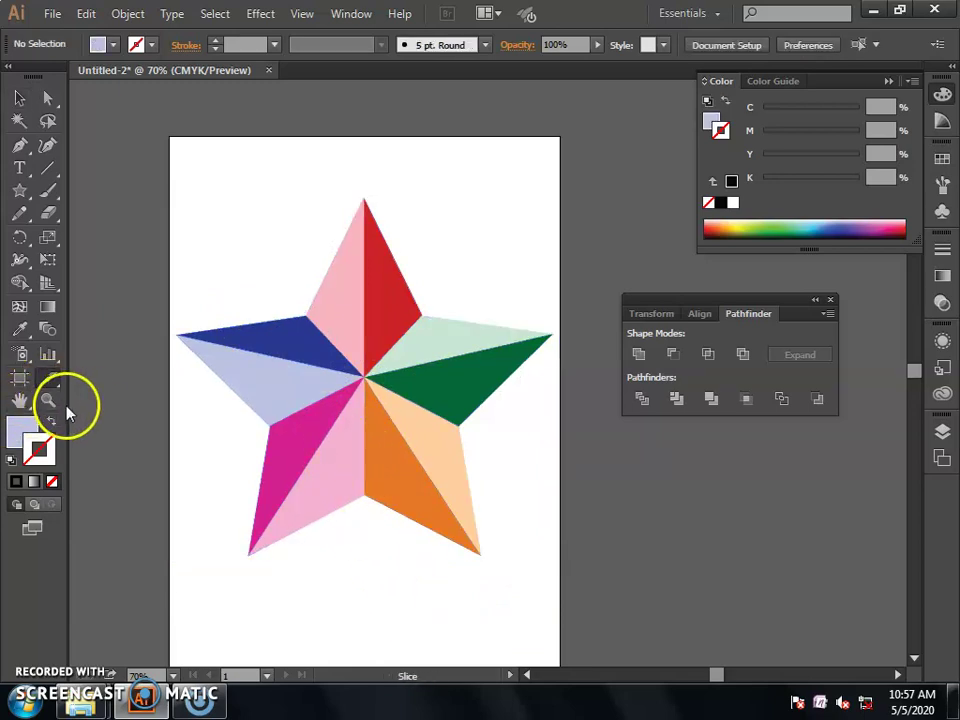
Step: Zoom the star to 100%, centre it, move the Pathfinder panel aside, and minimize Illustrator
{"action": "left_click", "coordinate": [322, 451]}
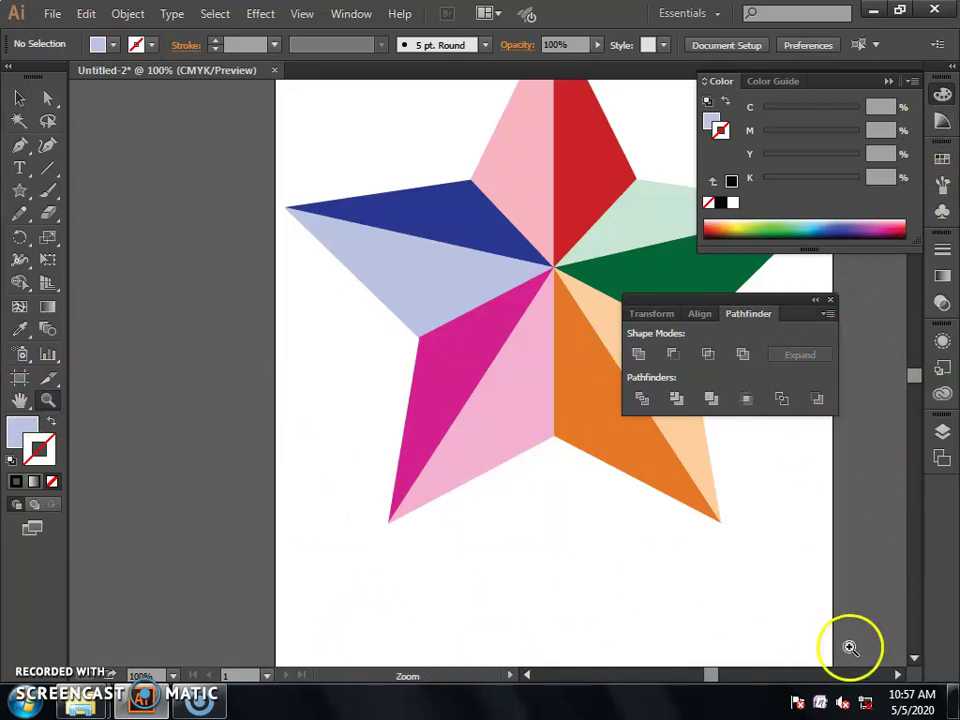
{"action": "left_click", "coordinate": [914, 658]}
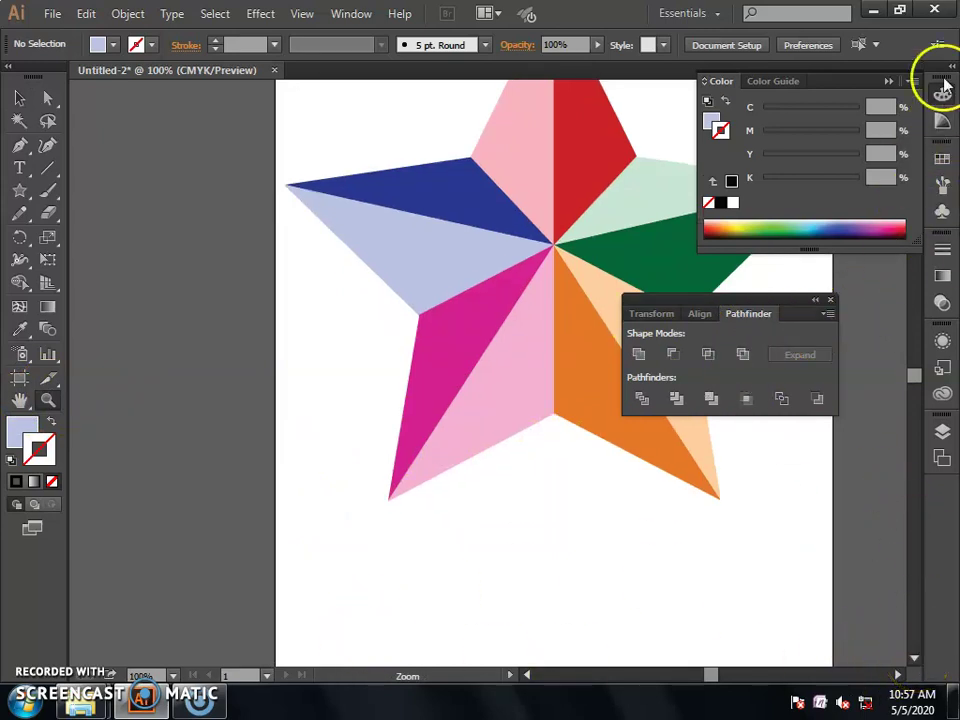
{"action": "left_click_drag", "start_coordinate": [911, 381], "coordinate": [911, 376]}
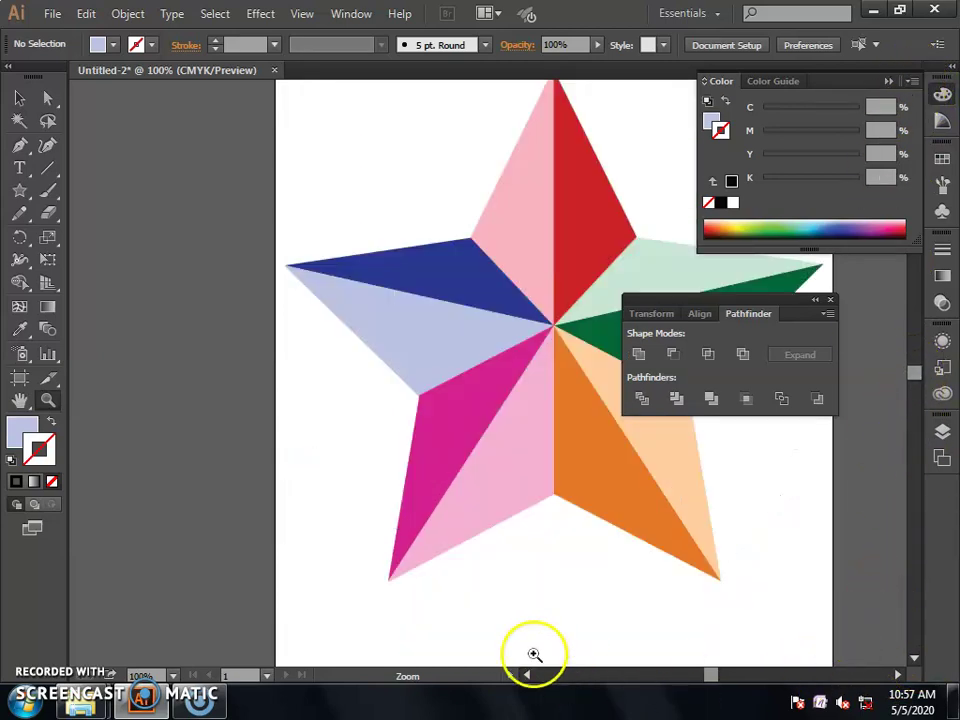
{"action": "left_click", "coordinate": [19, 399]}
{"action": "left_click_drag", "start_coordinate": [381, 493], "coordinate": [204, 514]}
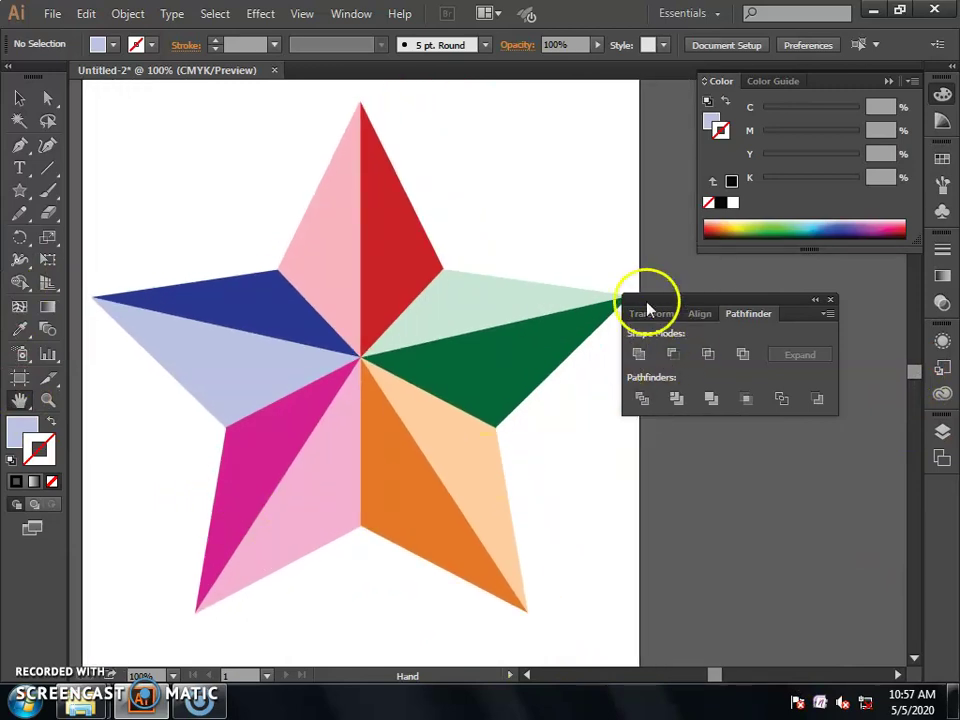
{"action": "left_click_drag", "start_coordinate": [648, 306], "coordinate": [742, 279]}
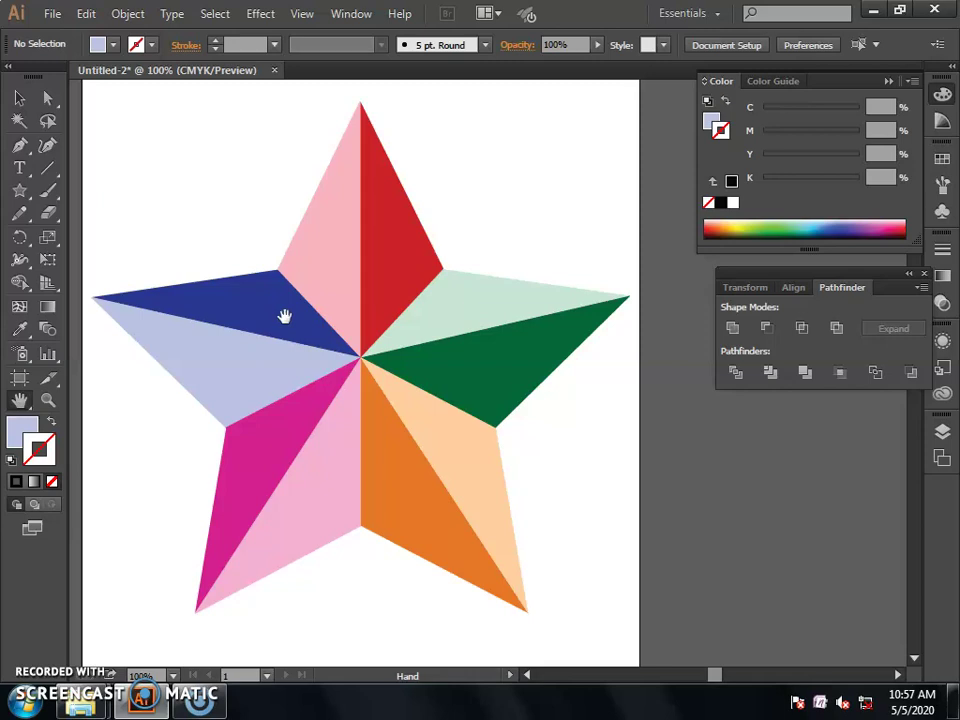
{"action": "left_click", "coordinate": [874, 12]}
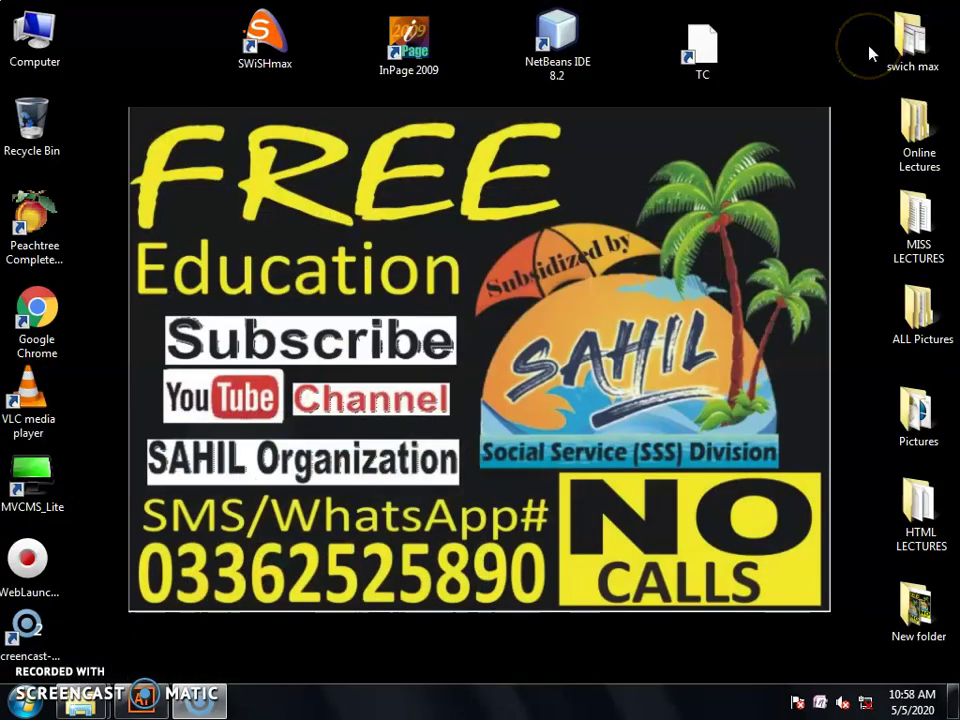